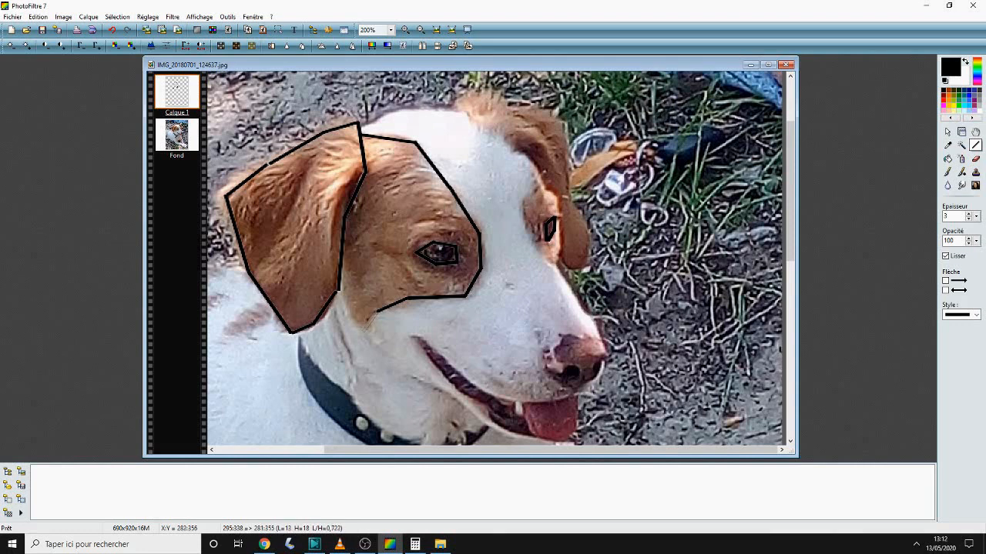
Finish the outline of the brown patch around the near eye, joining its lower tip to the near ear with straight lines.
{"action": "left_click_drag", "start_coordinate": [364, 331], "coordinate": [364, 333]}
{"action": "left_click_drag", "start_coordinate": [364, 333], "coordinate": [361, 330]}
{"action": "left_click_drag", "start_coordinate": [337, 289], "coordinate": [337, 291]}
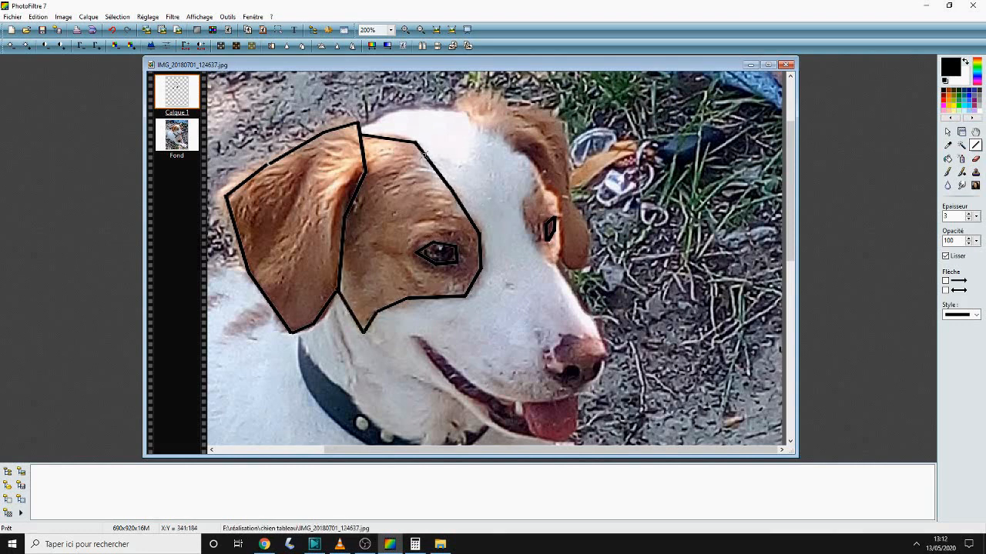
Trace the top of the head, the outer edge of the far ear and the far eye patch with 3-pixel straight lines.
{"action": "left_click_drag", "start_coordinate": [360, 129], "coordinate": [391, 114]}
{"action": "left_click_drag", "start_coordinate": [392, 115], "coordinate": [437, 108]}
{"action": "mouse_move", "coordinate": [436, 108]}
{"action": "left_mouse_down"}
{"action": "mouse_move", "coordinate": [477, 95]}
{"action": "mouse_move", "coordinate": [551, 112]}
{"action": "mouse_move", "coordinate": [568, 138]}
{"action": "mouse_move", "coordinate": [568, 191]}
{"action": "mouse_move", "coordinate": [586, 231]}
{"action": "left_mouse_up"}
{"action": "mouse_move", "coordinate": [587, 231]}
{"action": "left_mouse_down"}
{"action": "mouse_move", "coordinate": [586, 265]}
{"action": "mouse_move", "coordinate": [571, 269]}
{"action": "left_mouse_up"}
{"action": "left_click_drag", "start_coordinate": [571, 269], "coordinate": [560, 258]}
{"action": "left_click_drag", "start_coordinate": [559, 258], "coordinate": [563, 232]}
{"action": "left_click_drag", "start_coordinate": [563, 231], "coordinate": [560, 199]}
{"action": "left_click_drag", "start_coordinate": [560, 198], "coordinate": [542, 187]}
Trace both edges of the dog's near foreleg with straight lines, from the shoulder down towards the paw.
{"action": "left_click_drag", "start_coordinate": [790, 193], "coordinate": [790, 317]}
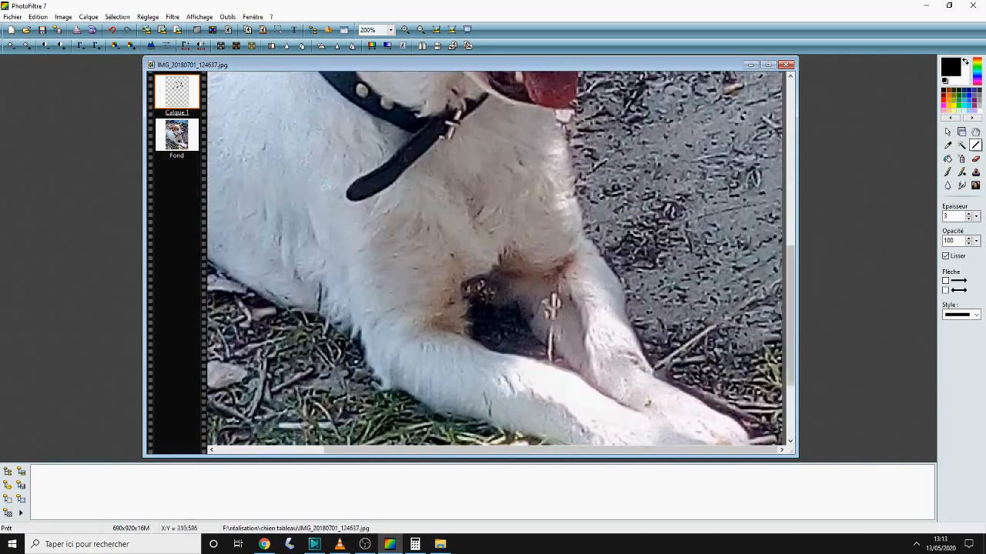
{"action": "left_click_drag", "start_coordinate": [430, 204], "coordinate": [462, 281]}
{"action": "mouse_move", "coordinate": [463, 281]}
{"action": "left_mouse_down"}
{"action": "mouse_move", "coordinate": [462, 333]}
{"action": "mouse_move", "coordinate": [490, 349]}
{"action": "left_mouse_up"}
{"action": "left_click_drag", "start_coordinate": [490, 350], "coordinate": [561, 368]}
{"action": "left_click_drag", "start_coordinate": [347, 242], "coordinate": [358, 347]}
{"action": "left_click_drag", "start_coordinate": [358, 348], "coordinate": [397, 389]}
{"action": "left_click_drag", "start_coordinate": [396, 389], "coordinate": [470, 417]}
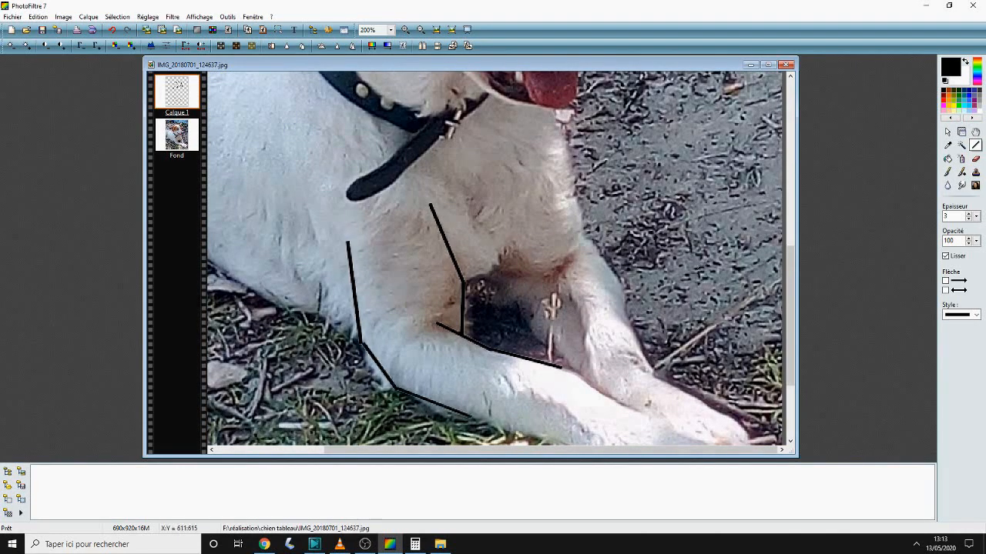
Trace the far ear's inner fold and its edge along the white forehead with straight lines.
{"action": "left_click_drag", "start_coordinate": [790, 316], "coordinate": [790, 197]}
{"action": "left_click_drag", "start_coordinate": [514, 136], "coordinate": [541, 129]}
{"action": "left_click_drag", "start_coordinate": [541, 129], "coordinate": [553, 154]}
{"action": "left_click_drag", "start_coordinate": [517, 137], "coordinate": [536, 150]}
{"action": "left_click_drag", "start_coordinate": [458, 91], "coordinate": [516, 137]}
Trace the front edge of the muzzle and the outline of the nose.
{"action": "left_click_drag", "start_coordinate": [558, 249], "coordinate": [601, 322]}
{"action": "left_click_drag", "start_coordinate": [601, 322], "coordinate": [543, 340]}
{"action": "left_click_drag", "start_coordinate": [544, 340], "coordinate": [578, 368]}
Outline the open mouth, the tongue and the lower jaw with connected straight lines.
{"action": "left_click_drag", "start_coordinate": [577, 368], "coordinate": [504, 381]}
{"action": "left_click_drag", "start_coordinate": [505, 381], "coordinate": [412, 320]}
{"action": "left_click_drag", "start_coordinate": [483, 402], "coordinate": [536, 422]}
{"action": "left_click_drag", "start_coordinate": [521, 382], "coordinate": [535, 422]}
{"action": "left_click_drag", "start_coordinate": [535, 422], "coordinate": [579, 408]}
{"action": "left_click_drag", "start_coordinate": [578, 408], "coordinate": [583, 378]}
{"action": "left_click_drag", "start_coordinate": [535, 422], "coordinate": [500, 418]}
{"action": "left_click_drag", "start_coordinate": [501, 419], "coordinate": [406, 357]}
Trace the neck crease and outline the upper and lower edges of the dark collar.
{"action": "left_click_drag", "start_coordinate": [336, 280], "coordinate": [354, 362]}
{"action": "left_click_drag", "start_coordinate": [298, 317], "coordinate": [348, 379]}
{"action": "left_click_drag", "start_coordinate": [348, 379], "coordinate": [426, 433]}
{"action": "left_click_drag", "start_coordinate": [425, 432], "coordinate": [483, 406]}
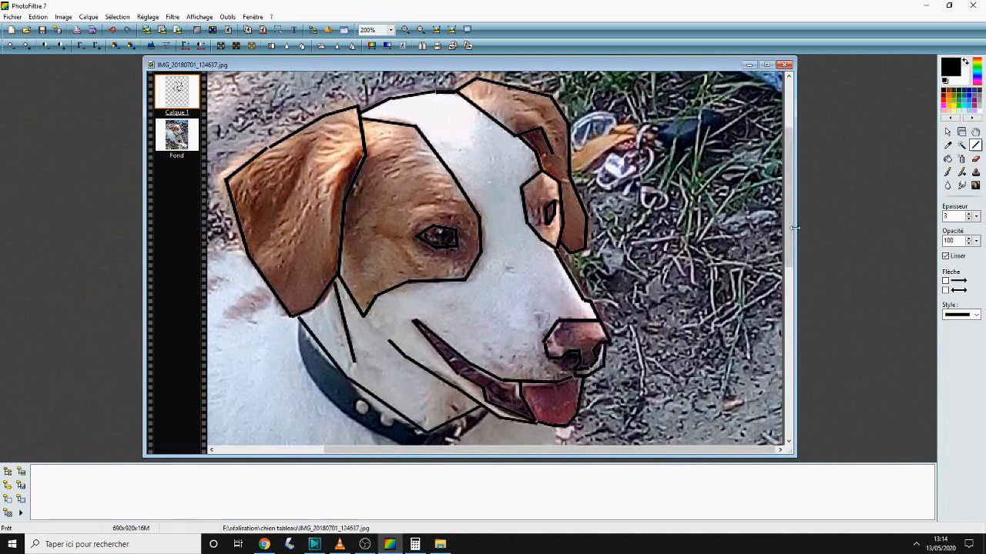
{"action": "scroll", "coordinate": [483, 308], "scroll_direction": "down", "scroll_amount": 3}
{"action": "left_click_drag", "start_coordinate": [299, 190], "coordinate": [302, 241]}
{"action": "mouse_move", "coordinate": [302, 240]}
{"action": "left_mouse_down"}
{"action": "mouse_move", "coordinate": [337, 281]}
{"action": "mouse_move", "coordinate": [419, 320]}
{"action": "left_mouse_up"}
{"action": "mouse_move", "coordinate": [426, 307]}
{"action": "left_mouse_down"}
{"action": "mouse_move", "coordinate": [395, 340]}
{"action": "mouse_move", "coordinate": [486, 286]}
{"action": "left_mouse_up"}
Trace the front and lower edges of the chest and the outer edge of the far foreleg.
{"action": "left_click_drag", "start_coordinate": [789, 278], "coordinate": [789, 341]}
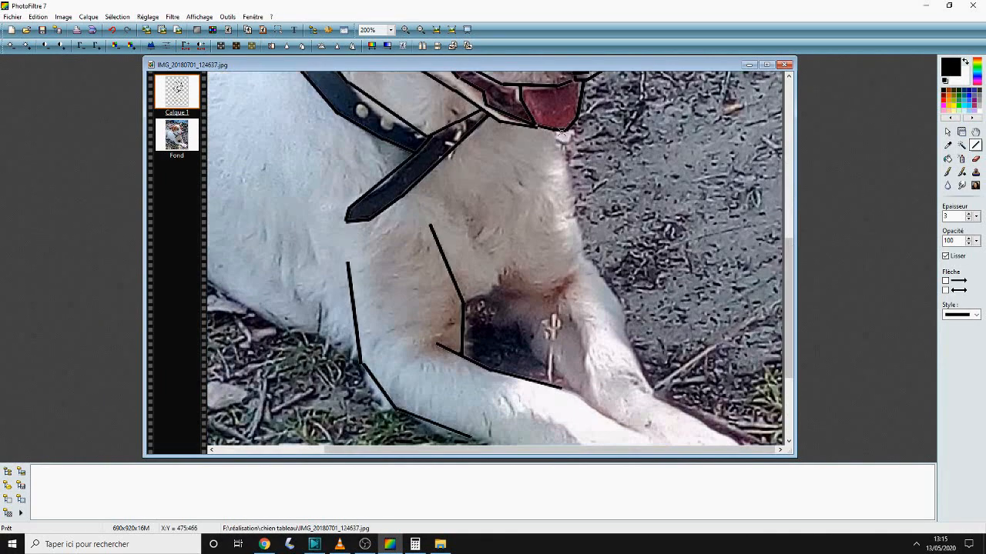
{"action": "left_click_drag", "start_coordinate": [556, 130], "coordinate": [586, 252]}
{"action": "left_click_drag", "start_coordinate": [583, 256], "coordinate": [563, 281]}
{"action": "left_click_drag", "start_coordinate": [563, 282], "coordinate": [517, 287]}
{"action": "left_click_drag", "start_coordinate": [583, 256], "coordinate": [600, 273]}
{"action": "left_click_drag", "start_coordinate": [600, 273], "coordinate": [642, 388]}
Trace the remaining chest line and the foreleg and paw contours with straight lines.
{"action": "mouse_move", "coordinate": [790, 343]}
{"action": "left_mouse_down"}
{"action": "mouse_move", "coordinate": [799, 382]}
{"action": "mouse_move", "coordinate": [731, 385]}
{"action": "left_mouse_up"}
{"action": "mouse_move", "coordinate": [718, 357]}
{"action": "left_mouse_down"}
{"action": "mouse_move", "coordinate": [563, 277]}
{"action": "mouse_move", "coordinate": [519, 216]}
{"action": "mouse_move", "coordinate": [466, 193]}
{"action": "left_mouse_up"}
{"action": "left_click_drag", "start_coordinate": [466, 194], "coordinate": [517, 135]}
{"action": "left_click_drag", "start_coordinate": [472, 330], "coordinate": [574, 366]}
{"action": "left_click_drag", "start_coordinate": [573, 366], "coordinate": [670, 428]}
{"action": "mouse_move", "coordinate": [670, 428]}
{"action": "left_mouse_down"}
{"action": "mouse_move", "coordinate": [709, 422]}
{"action": "mouse_move", "coordinate": [732, 388]}
{"action": "left_mouse_up"}
Trace the dog's belly line and the contour of its hindquarters with straight lines.
{"action": "left_click_drag", "start_coordinate": [763, 451], "coordinate": [655, 454]}
{"action": "left_click_drag", "start_coordinate": [788, 339], "coordinate": [788, 299]}
{"action": "left_click_drag", "start_coordinate": [499, 359], "coordinate": [248, 201]}
{"action": "mouse_move", "coordinate": [248, 201]}
{"action": "left_mouse_down"}
{"action": "mouse_move", "coordinate": [293, 264]}
{"action": "mouse_move", "coordinate": [230, 271]}
{"action": "left_mouse_up"}
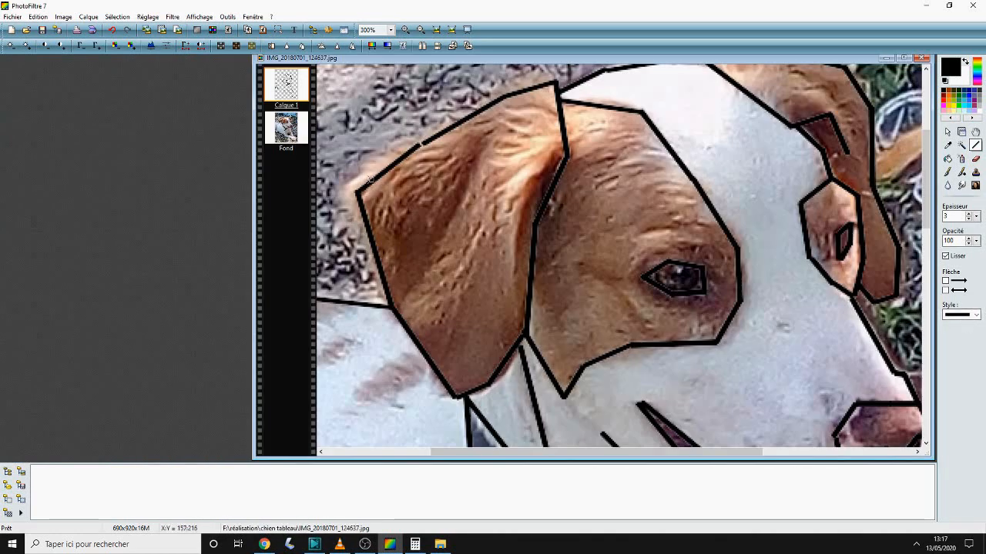
Divide the near ear and the brown patch around the near eye into facets with straight lines.
{"action": "left_click_drag", "start_coordinate": [359, 193], "coordinate": [566, 160]}
{"action": "left_click_drag", "start_coordinate": [441, 182], "coordinate": [490, 382]}
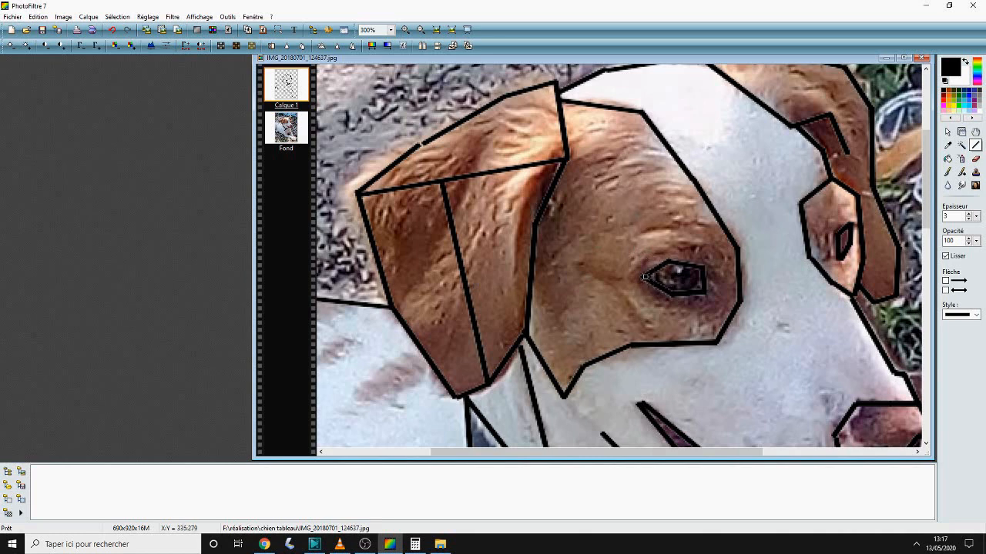
{"action": "left_click_drag", "start_coordinate": [667, 260], "coordinate": [564, 170]}
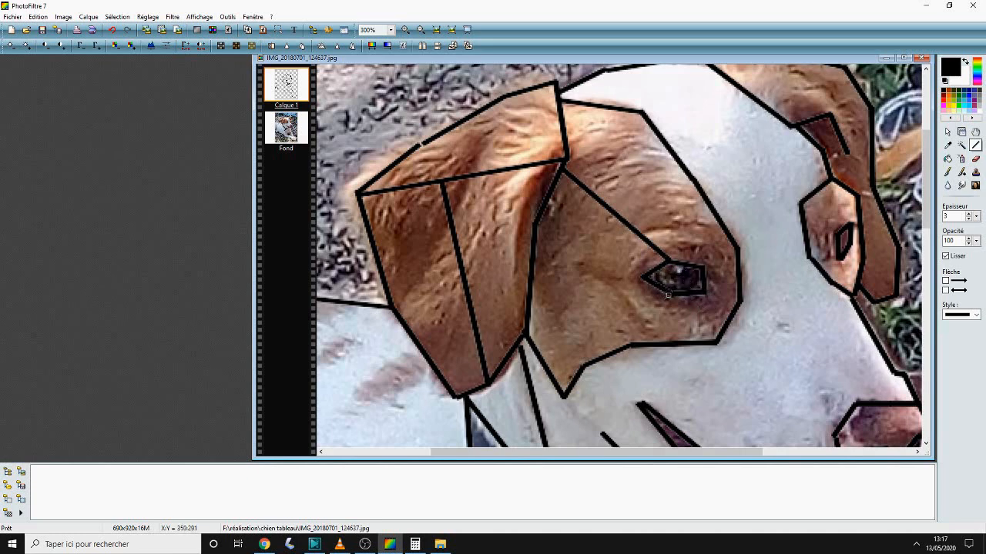
{"action": "left_click_drag", "start_coordinate": [672, 293], "coordinate": [527, 334]}
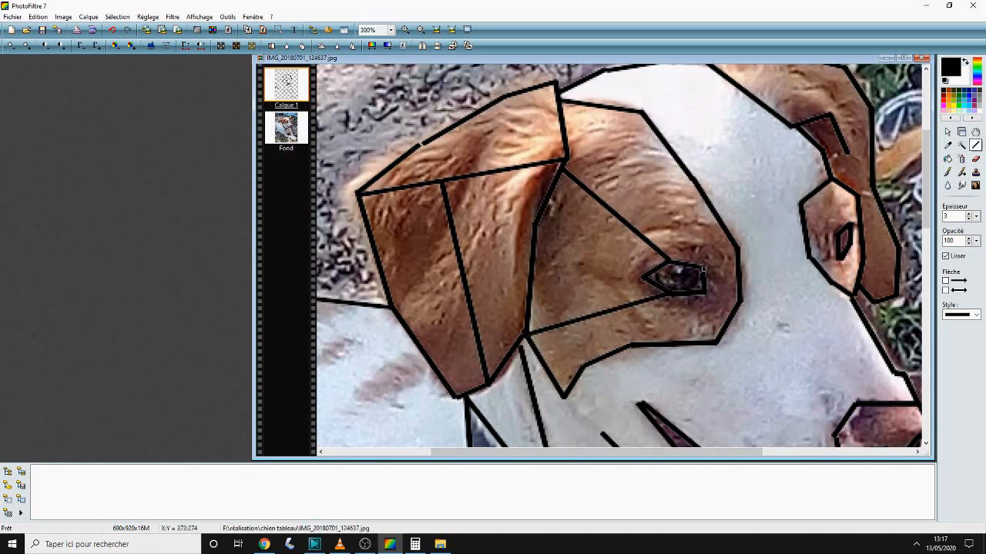
{"action": "left_click_drag", "start_coordinate": [703, 269], "coordinate": [738, 269]}
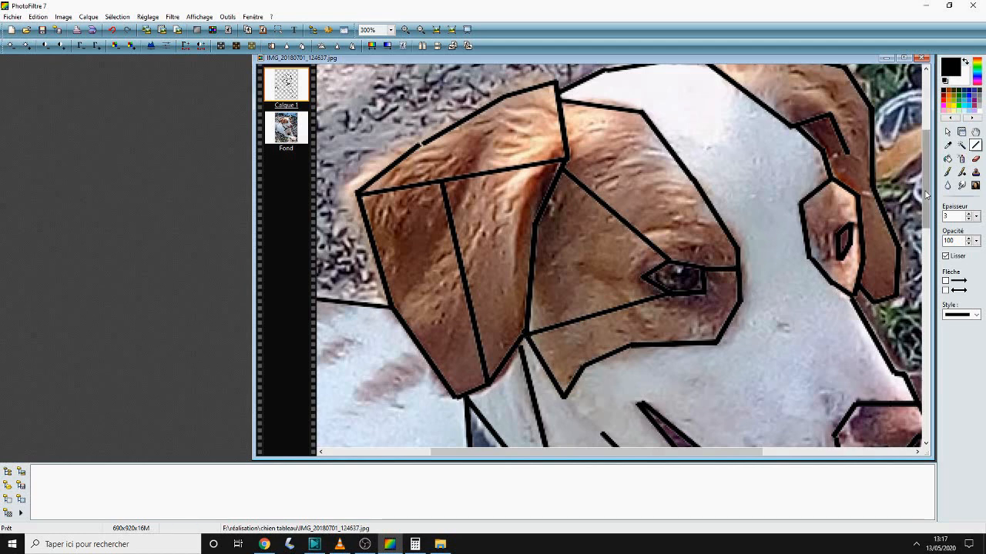
Add dividing lines to the far ear and one across the forehead from the near eye patch to the far eye patch.
{"action": "scroll", "coordinate": [878, 224], "scroll_direction": "up", "scroll_amount": 3}
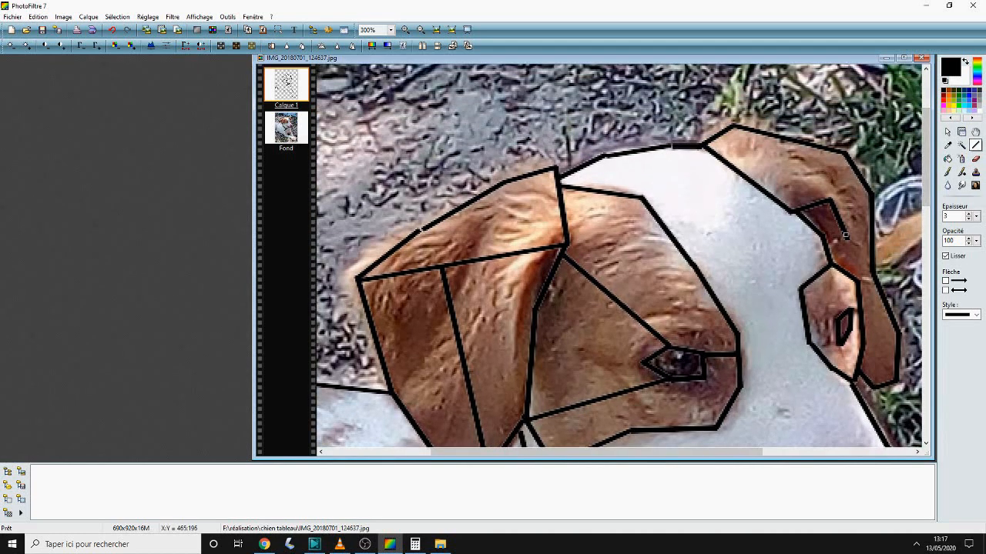
{"action": "left_click_drag", "start_coordinate": [847, 237], "coordinate": [869, 191]}
{"action": "left_click_drag", "start_coordinate": [862, 345], "coordinate": [899, 333]}
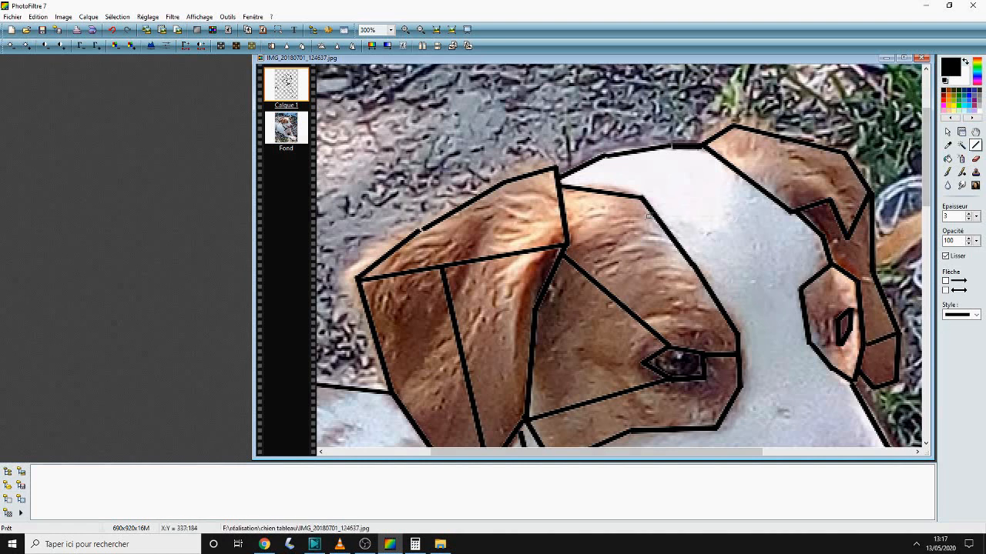
{"action": "left_click_drag", "start_coordinate": [643, 199], "coordinate": [832, 267]}
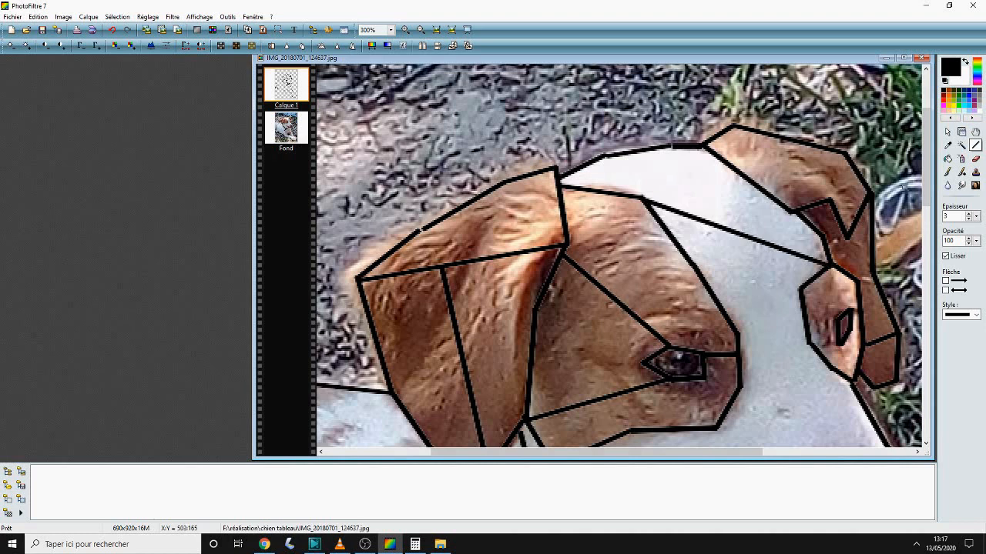
Divide the muzzle, cheek and neck into facets with lines linking the eye patches, nose, mouth corner and jaw.
{"action": "left_click_drag", "start_coordinate": [923, 185], "coordinate": [923, 225]}
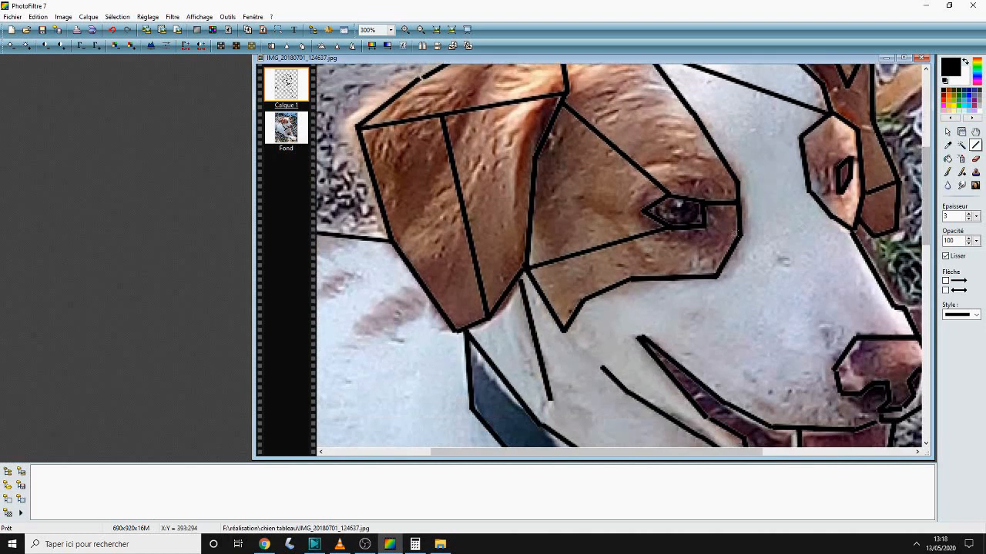
{"action": "left_click_drag", "start_coordinate": [734, 232], "coordinate": [850, 231]}
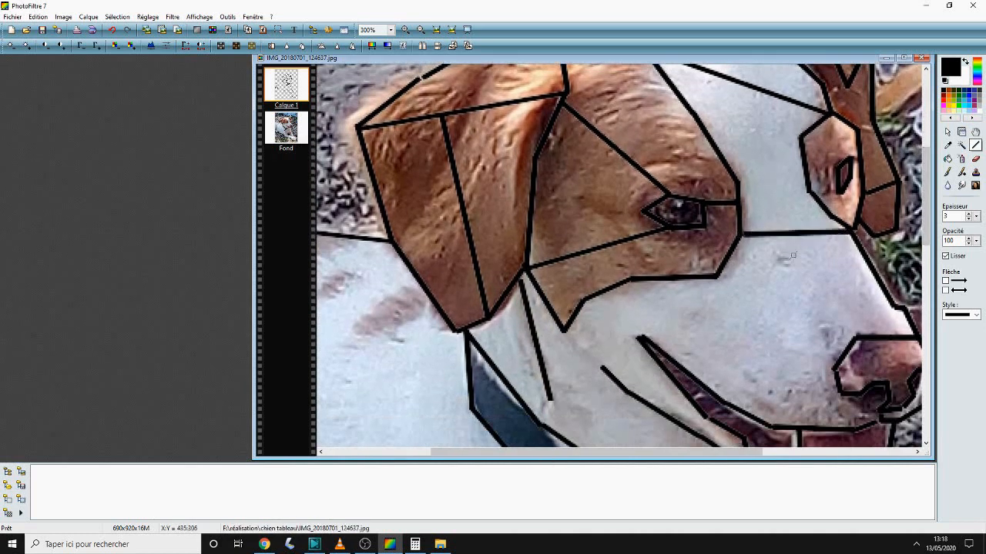
{"action": "left_click_drag", "start_coordinate": [716, 277], "coordinate": [835, 366]}
{"action": "left_click_drag", "start_coordinate": [630, 280], "coordinate": [600, 368]}
{"action": "left_click_drag", "start_coordinate": [565, 327], "coordinate": [548, 398]}
{"action": "left_click_drag", "start_coordinate": [641, 334], "coordinate": [841, 396]}
Add a diagonal line across the chest below the jaw and join the collar strap's end to the near foreleg.
{"action": "scroll", "coordinate": [515, 233], "scroll_direction": "down", "scroll_amount": 5}
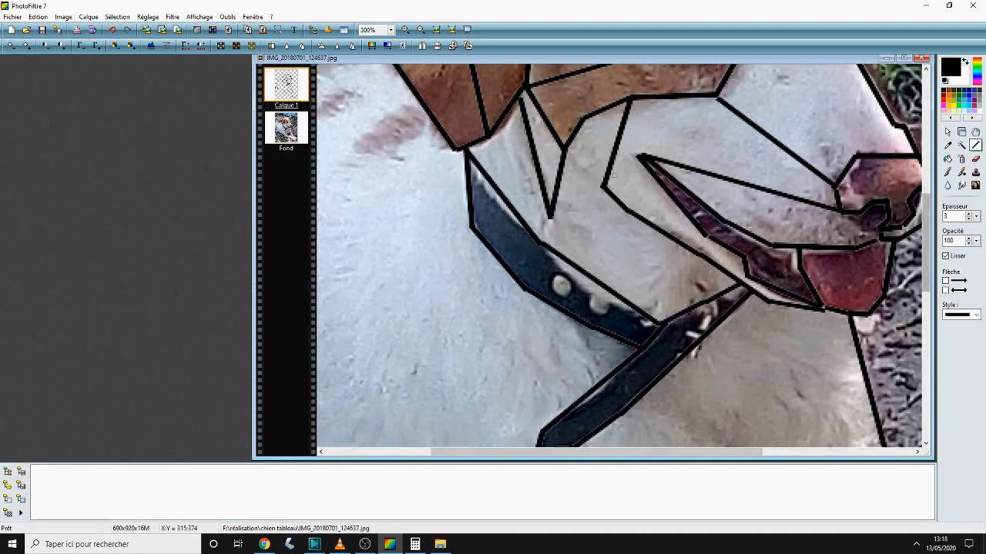
{"action": "scroll", "coordinate": [614, 176], "scroll_direction": "down", "scroll_amount": 5}
{"action": "mouse_move", "coordinate": [850, 131]}
{"action": "left_mouse_down"}
{"action": "mouse_move", "coordinate": [797, 305]}
{"action": "mouse_move", "coordinate": [662, 272]}
{"action": "mouse_move", "coordinate": [603, 243]}
{"action": "left_mouse_up"}
{"action": "left_click_drag", "start_coordinate": [573, 268], "coordinate": [537, 332]}
Divide the near foreleg and both front paws into facets with straight cross lines.
{"action": "scroll", "coordinate": [622, 284], "scroll_direction": "down", "scroll_amount": 5}
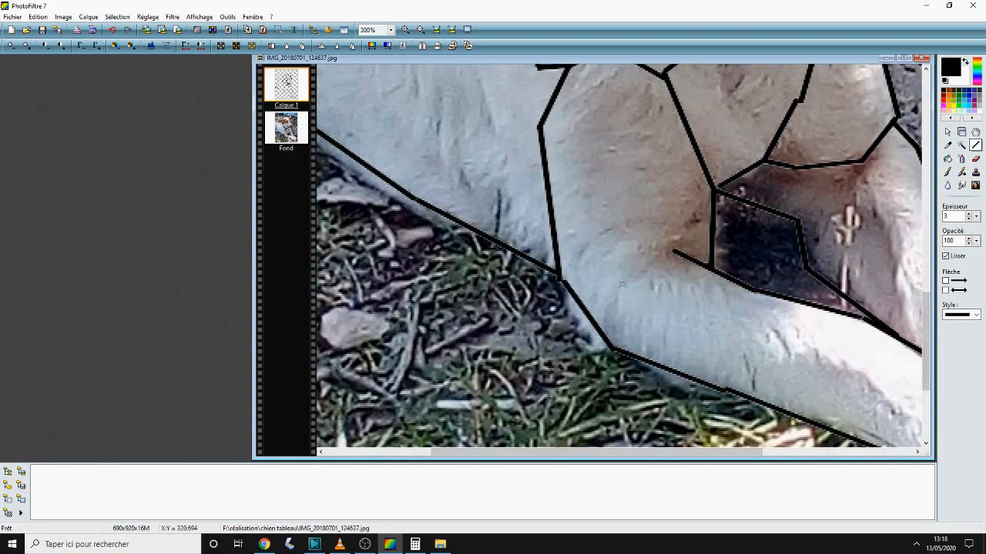
{"action": "left_click_drag", "start_coordinate": [674, 250], "coordinate": [614, 348]}
{"action": "left_click_drag", "start_coordinate": [693, 452], "coordinate": [808, 452]}
{"action": "left_click_drag", "start_coordinate": [711, 352], "coordinate": [609, 425]}
{"action": "left_click_drag", "start_coordinate": [809, 452], "coordinate": [843, 452]}
{"action": "scroll", "coordinate": [701, 308], "scroll_direction": "down", "scroll_amount": 5}
{"action": "left_click_drag", "start_coordinate": [652, 198], "coordinate": [753, 382]}
{"action": "left_click_drag", "start_coordinate": [813, 216], "coordinate": [817, 280]}
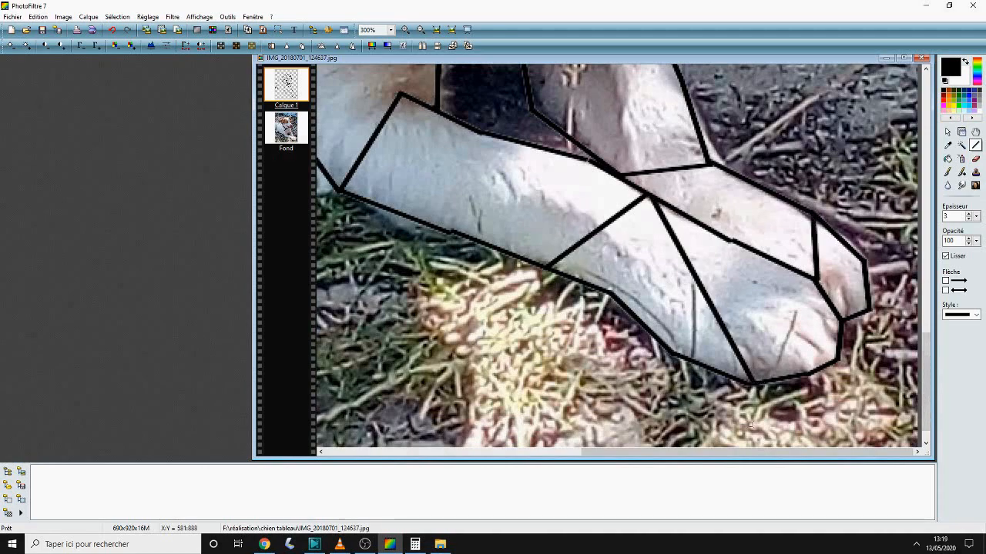
Divide the dog's flank and shoulder into large facets with straight lines.
{"action": "left_click_drag", "start_coordinate": [751, 452], "coordinate": [493, 452]}
{"action": "left_click_drag", "start_coordinate": [926, 383], "coordinate": [925, 298]}
{"action": "left_click_drag", "start_coordinate": [378, 209], "coordinate": [732, 296]}
{"action": "left_click_drag", "start_coordinate": [719, 77], "coordinate": [570, 258]}
{"action": "left_click_drag", "start_coordinate": [926, 298], "coordinate": [926, 239]}
{"action": "mouse_move", "coordinate": [377, 244]}
{"action": "left_mouse_down"}
{"action": "mouse_move", "coordinate": [583, 345]}
{"action": "mouse_move", "coordinate": [645, 398]}
{"action": "left_mouse_up"}
{"action": "left_click_drag", "start_coordinate": [377, 244], "coordinate": [616, 118]}
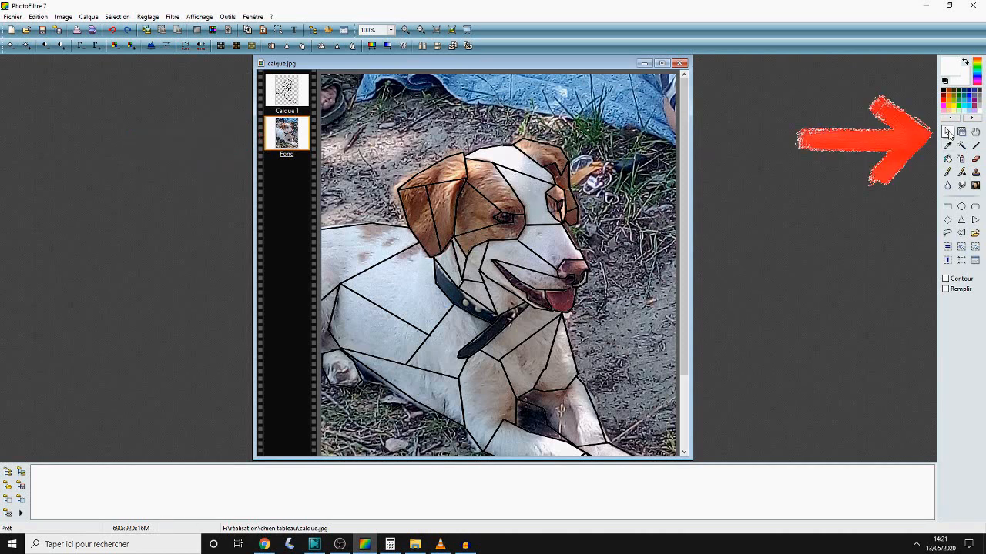
Select a rectangle of about 689 × 829 px on the Fond layer and delete the photo inside it.
{"action": "left_click", "coordinate": [948, 207]}
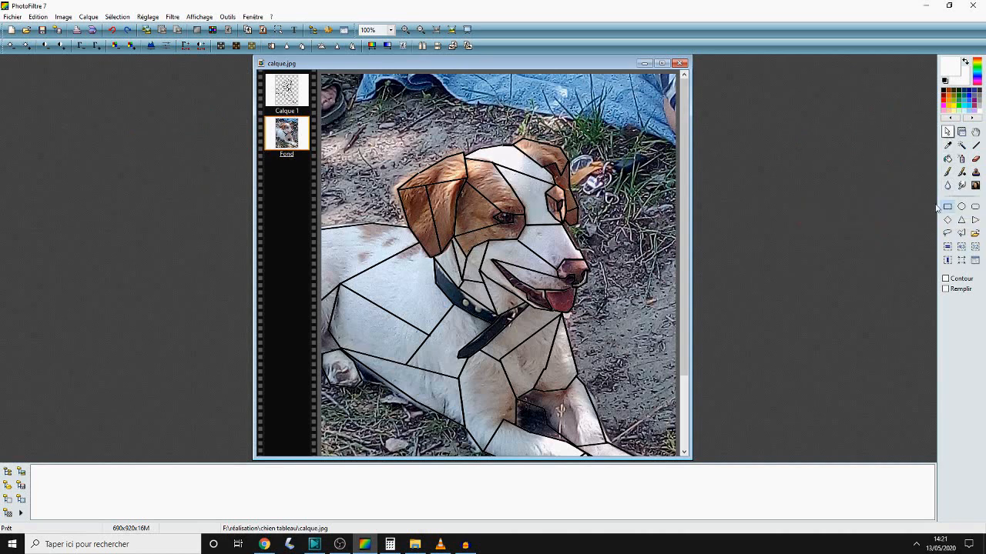
{"action": "left_click_drag", "start_coordinate": [322, 75], "coordinate": [715, 372]}
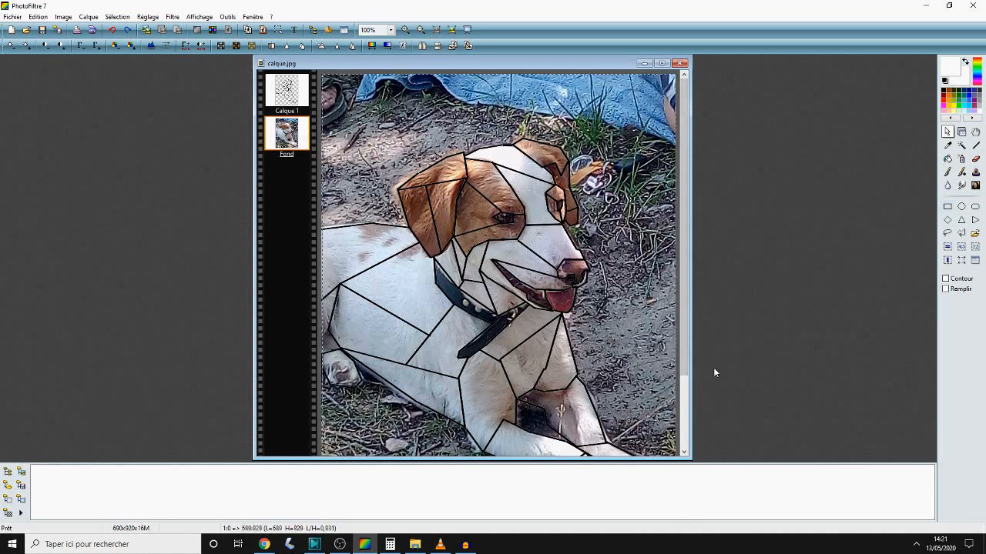
{"action": "key", "text": "Delete"}
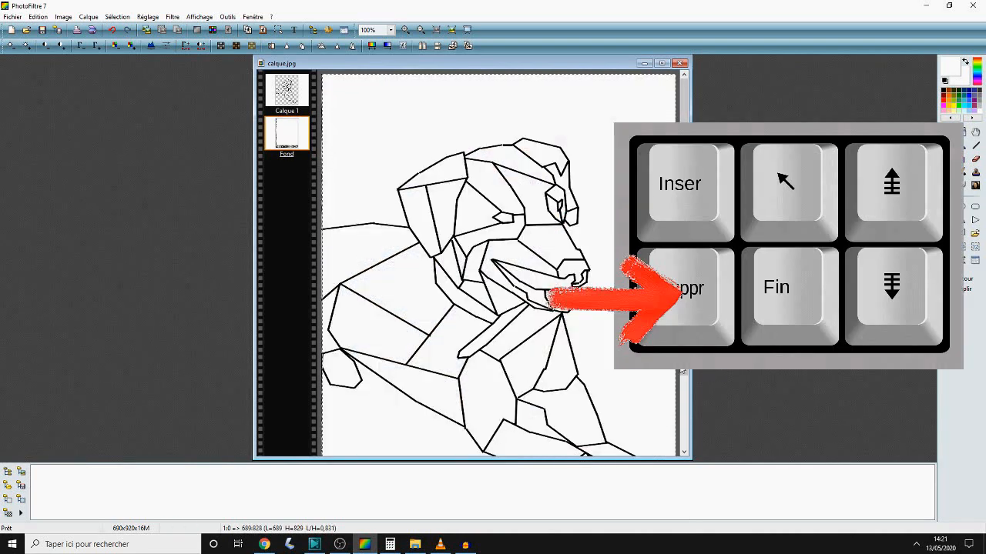
Select the remaining photo strip along the lower edge, about 689 × 129 px, delete it and clear the selection.
{"action": "scroll", "coordinate": [678, 435], "scroll_direction": "down", "scroll_amount": 2}
{"action": "scroll", "coordinate": [678, 436], "scroll_direction": "down", "scroll_amount": 1}
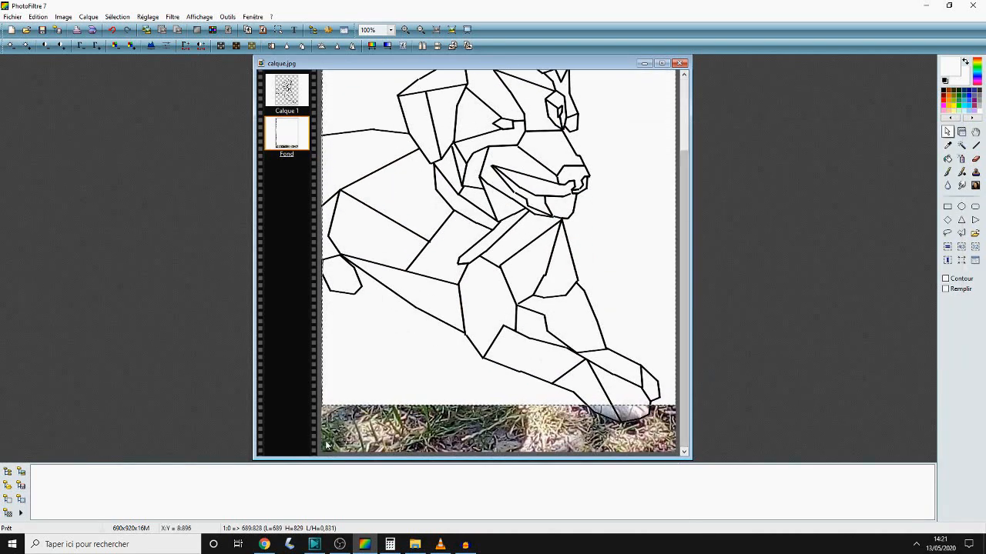
{"action": "left_click_drag", "start_coordinate": [324, 455], "coordinate": [725, 385]}
{"action": "key", "text": "Delete"}
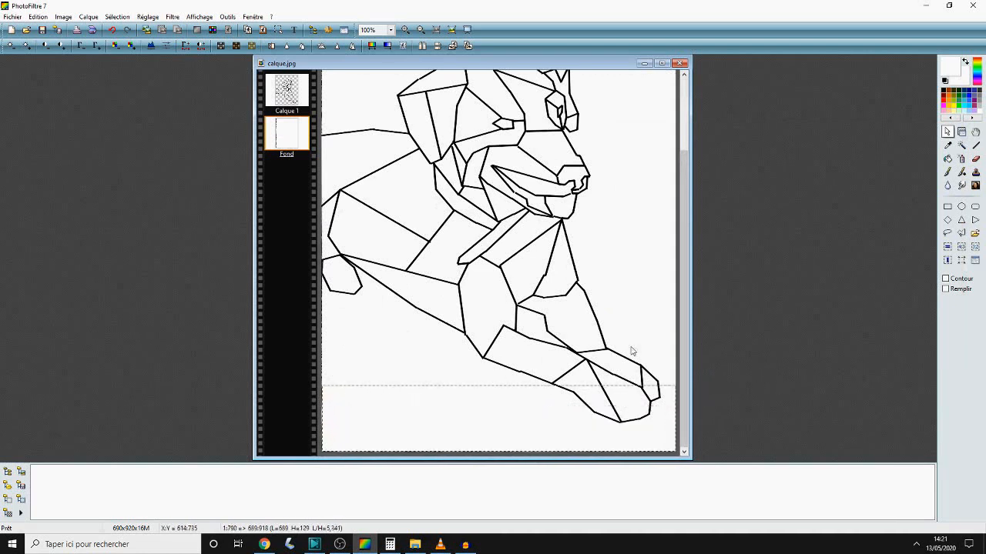
{"action": "scroll", "coordinate": [655, 254], "scroll_direction": "up", "scroll_amount": 2}
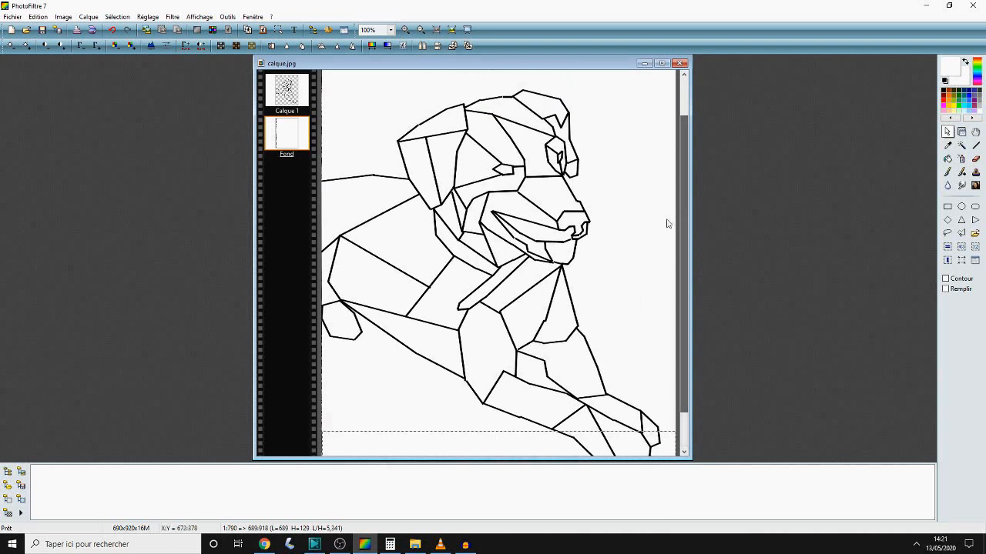
{"action": "left_click", "coordinate": [644, 232]}
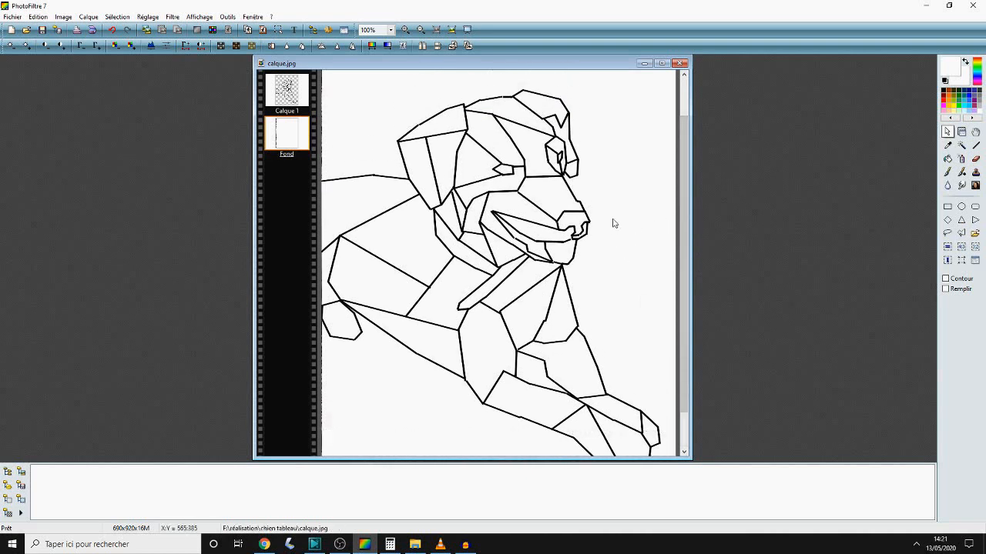
{"action": "scroll", "coordinate": [687, 247], "scroll_direction": "up", "scroll_amount": 2}
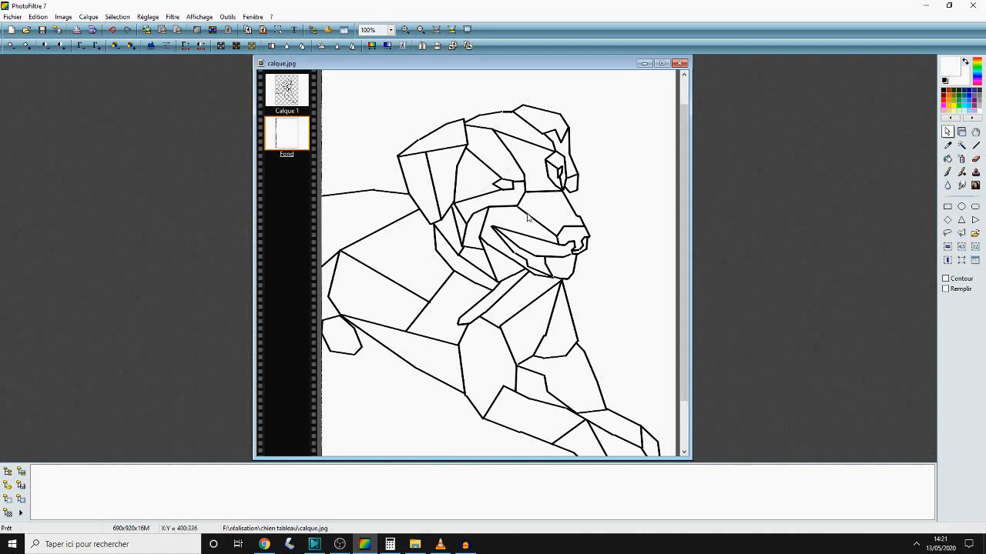
{"action": "scroll", "coordinate": [528, 214], "scroll_direction": "down", "scroll_amount": 1}
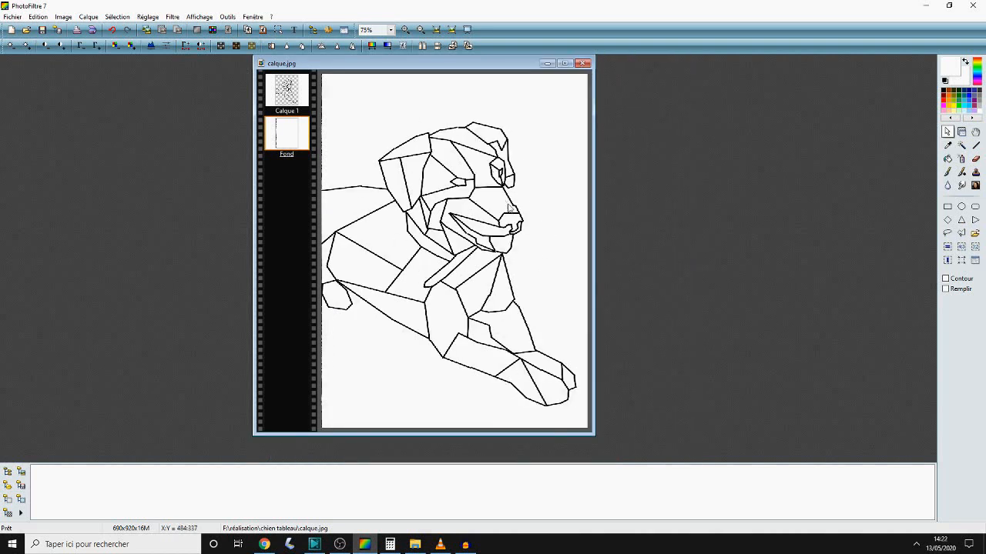
Save the line drawing as modele in an image format without layer support, accepting the loss of layers.
{"action": "left_click", "coordinate": [12, 16]}
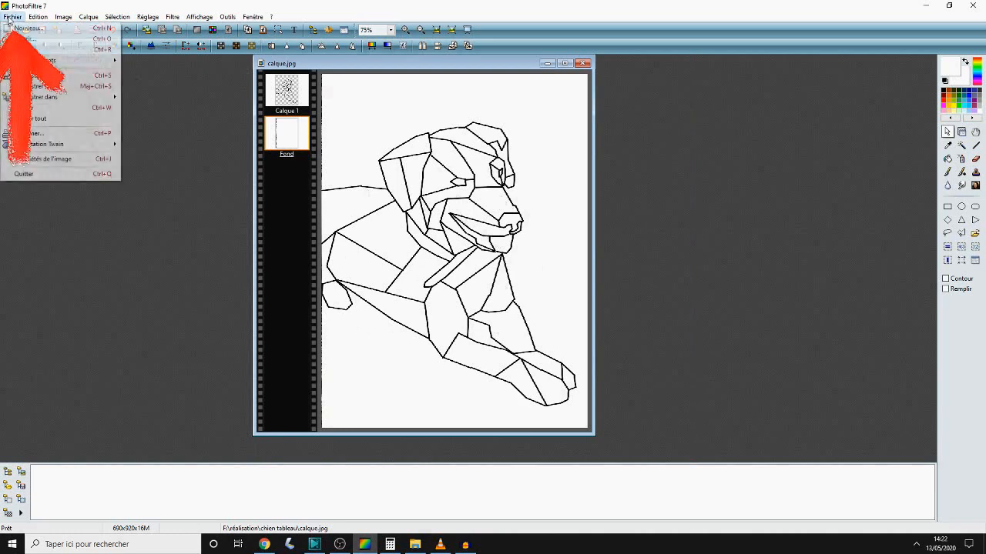
{"action": "left_click", "coordinate": [44, 87]}
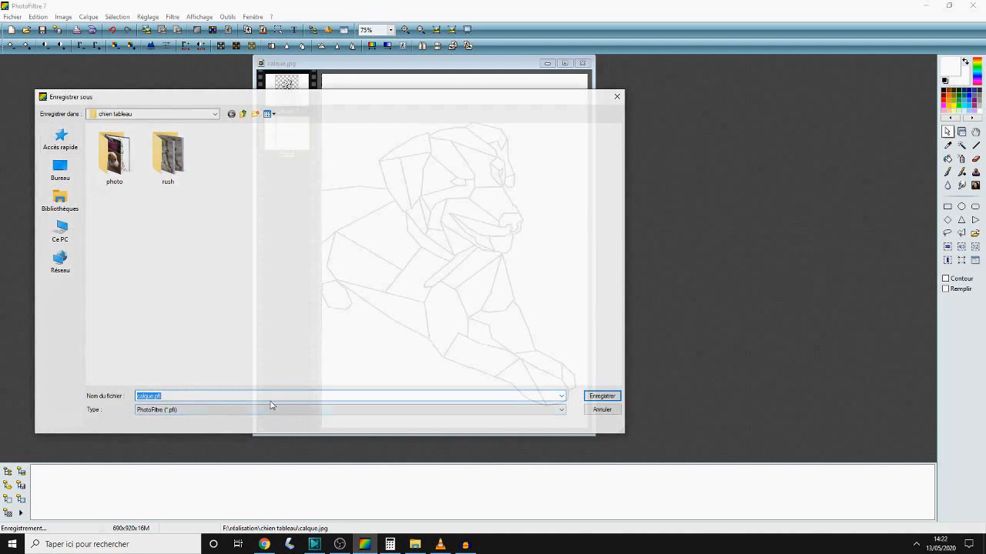
{"action": "type", "text": "modele"}
{"action": "left_click", "coordinate": [561, 409]}
{"action": "left_click", "coordinate": [159, 434]}
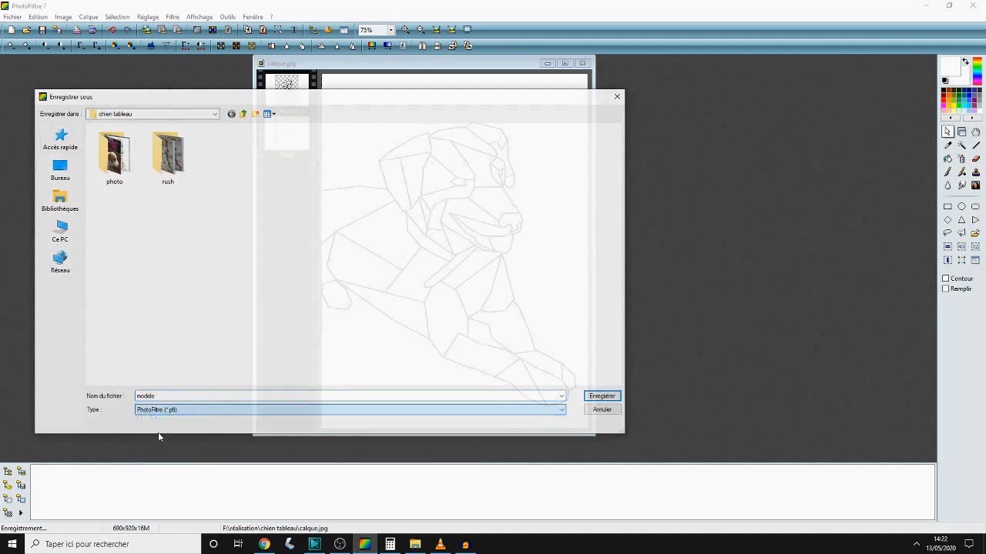
{"action": "left_click", "coordinate": [602, 397]}
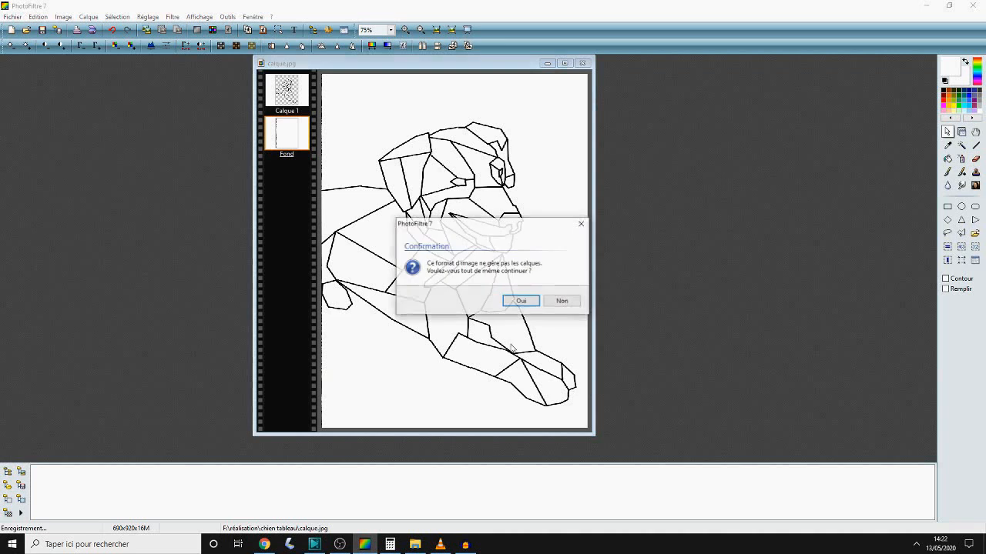
{"action": "left_click", "coordinate": [519, 301]}
Switch to File Explorer and open the print settings for calque.jpg in the chien tableau folder.
{"action": "left_click", "coordinate": [397, 291]}
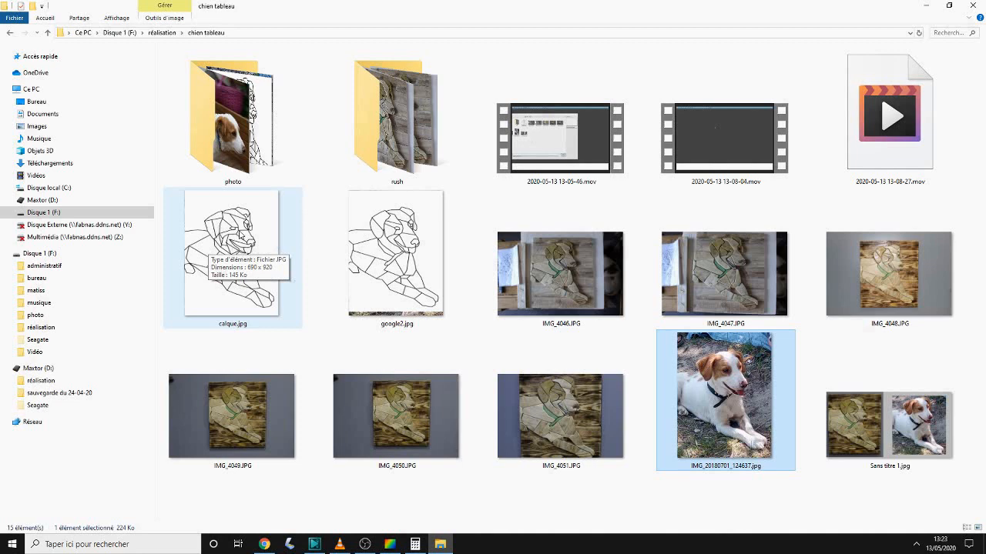
{"action": "right_click", "coordinate": [239, 192]}
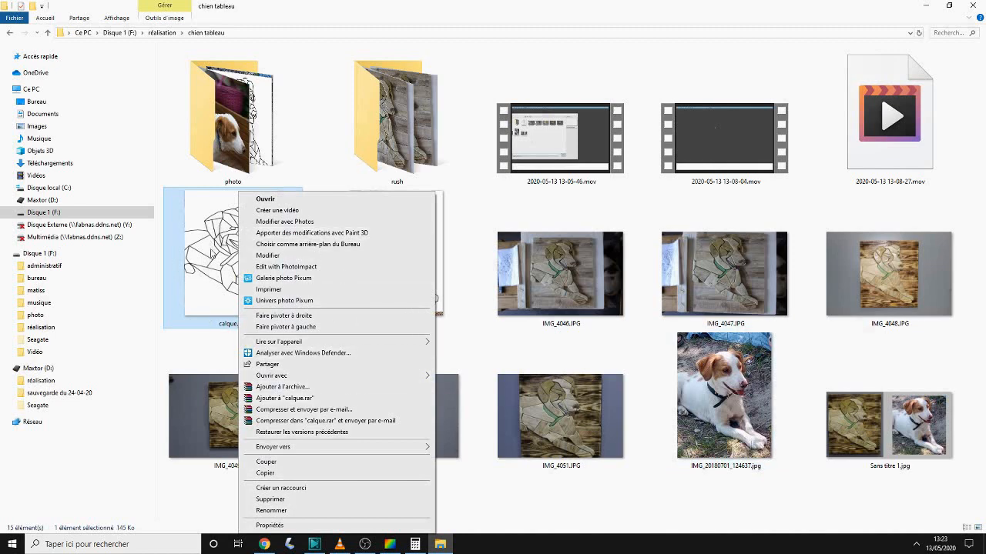
{"action": "left_click", "coordinate": [280, 292]}
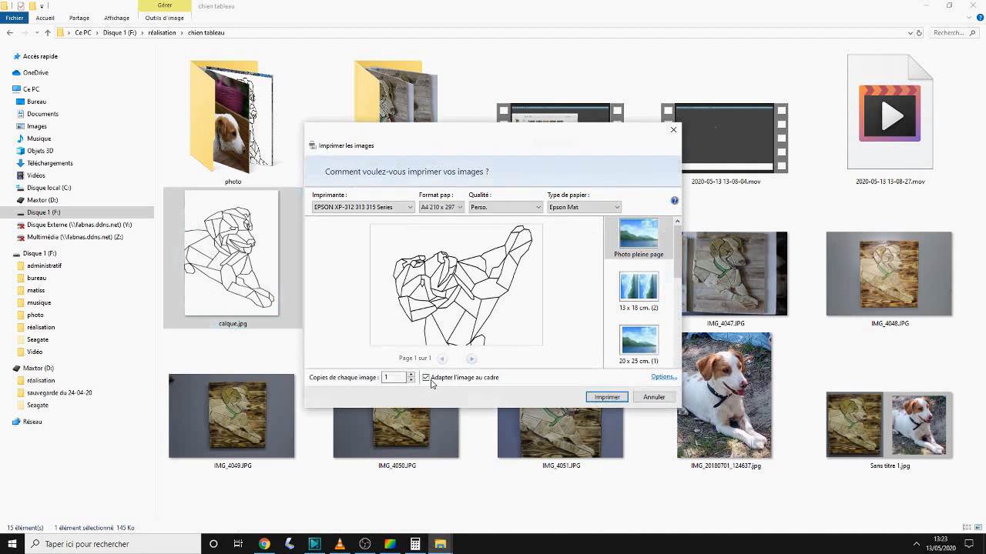
Turn off fitting the image to the frame and set the printer's multi-page layout to 2x2 poster printing.
{"action": "left_click", "coordinate": [427, 378]}
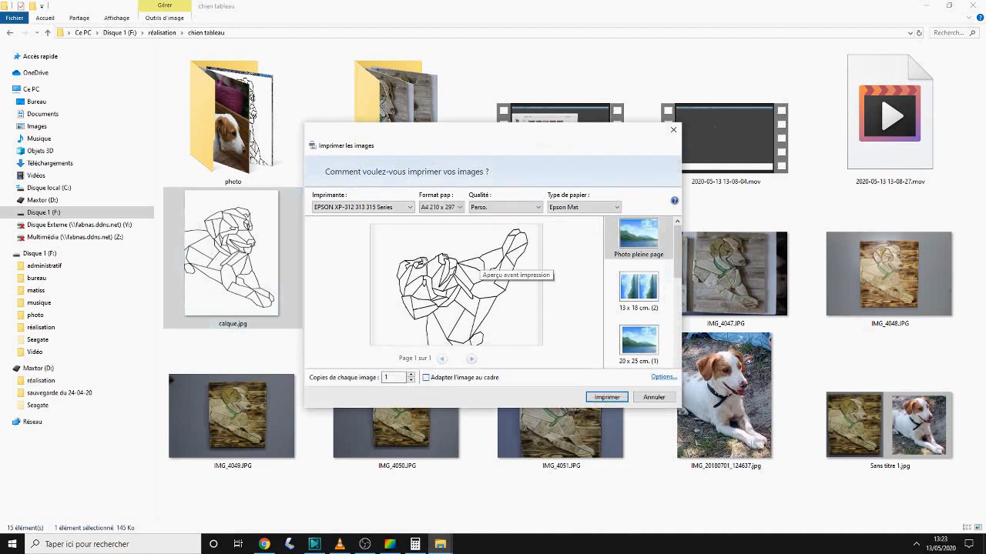
{"action": "left_click", "coordinate": [660, 381]}
{"action": "left_click", "coordinate": [434, 303]}
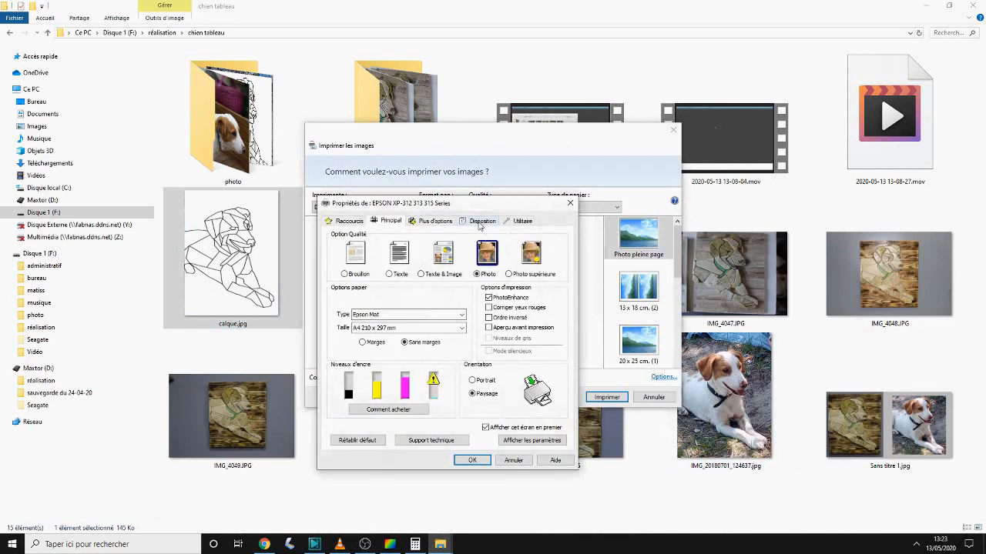
{"action": "left_click", "coordinate": [482, 221]}
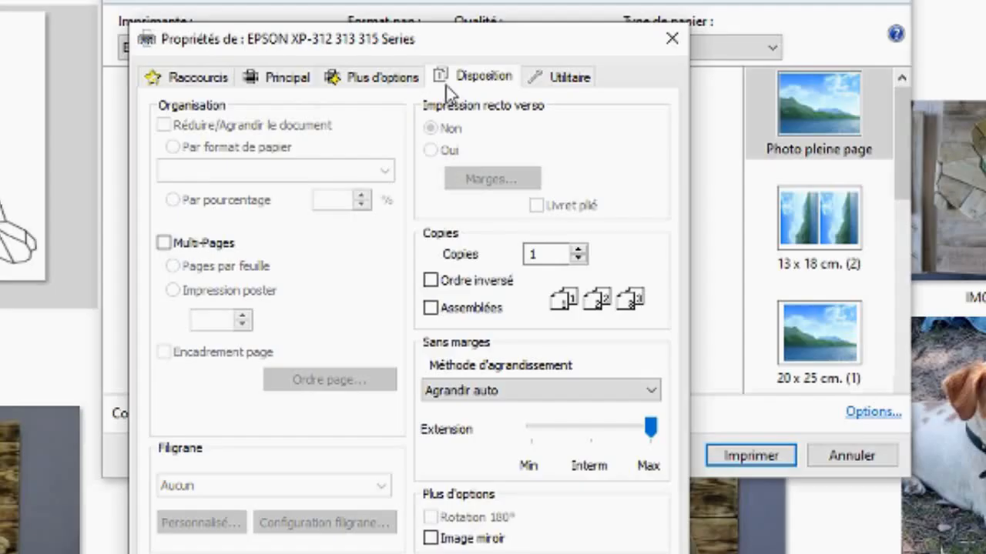
{"action": "left_click", "coordinate": [164, 243]}
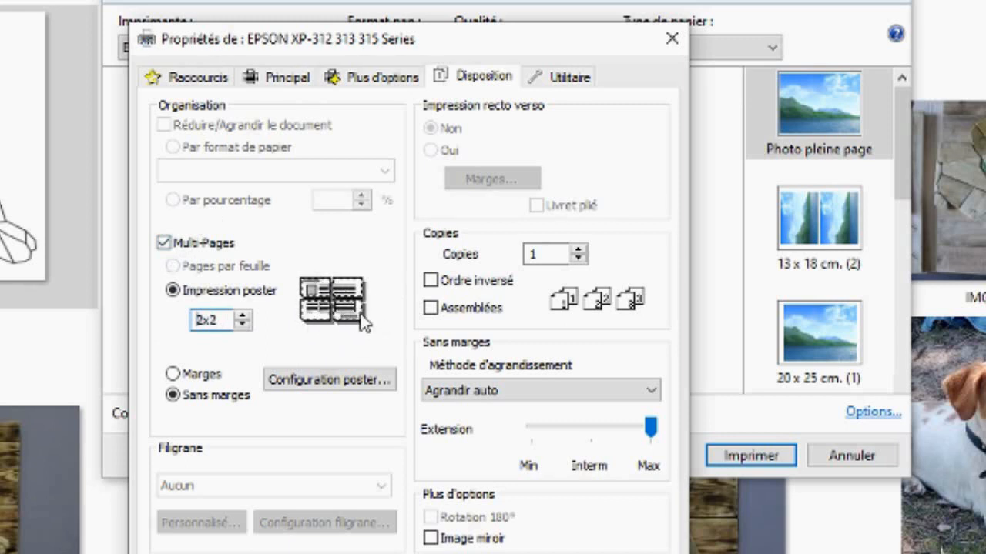
{"action": "double_click", "coordinate": [206, 320]}
{"action": "key", "text": "Return"}
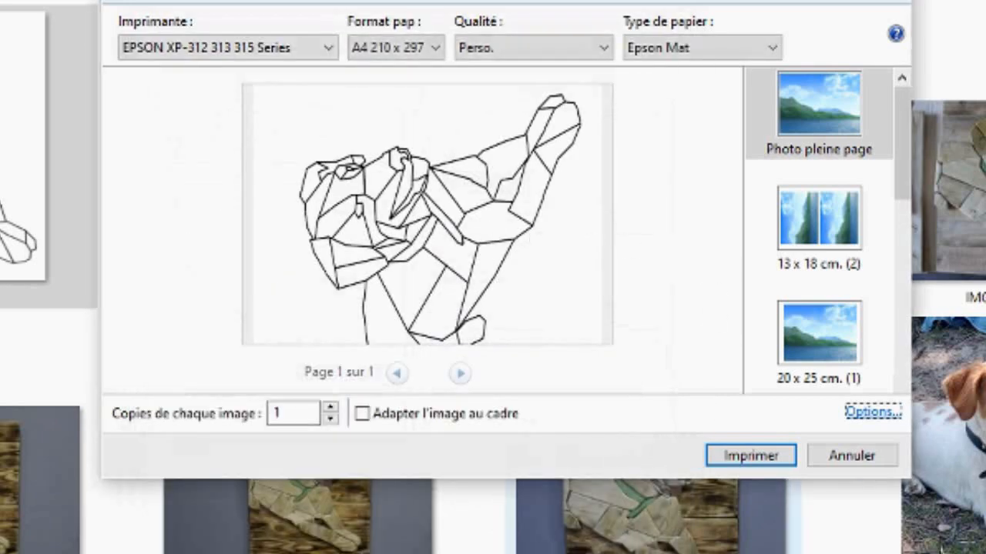
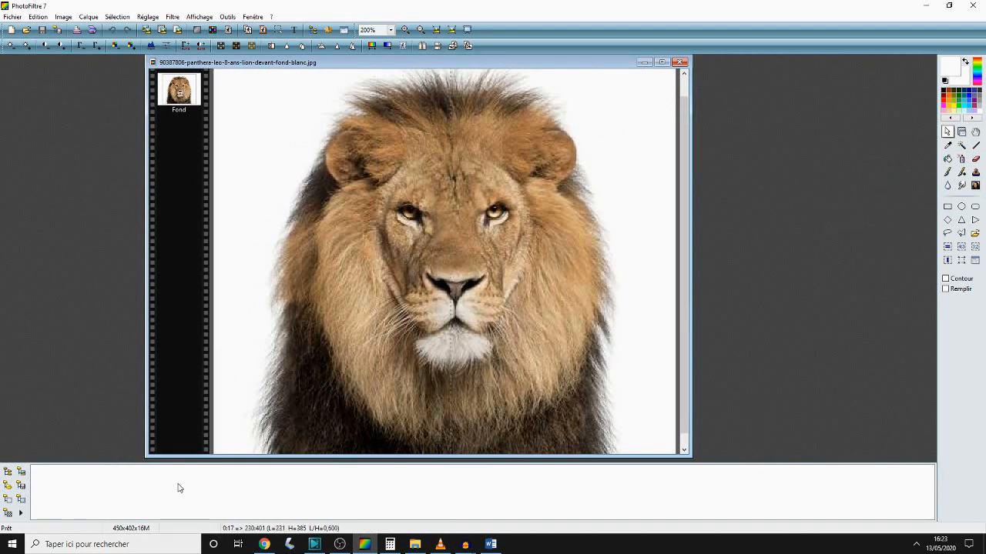
Delete the left half of the lion photo using a rectangular selection of about 236 × 384 px, and clear the selection.
{"action": "key", "text": "Delete"}
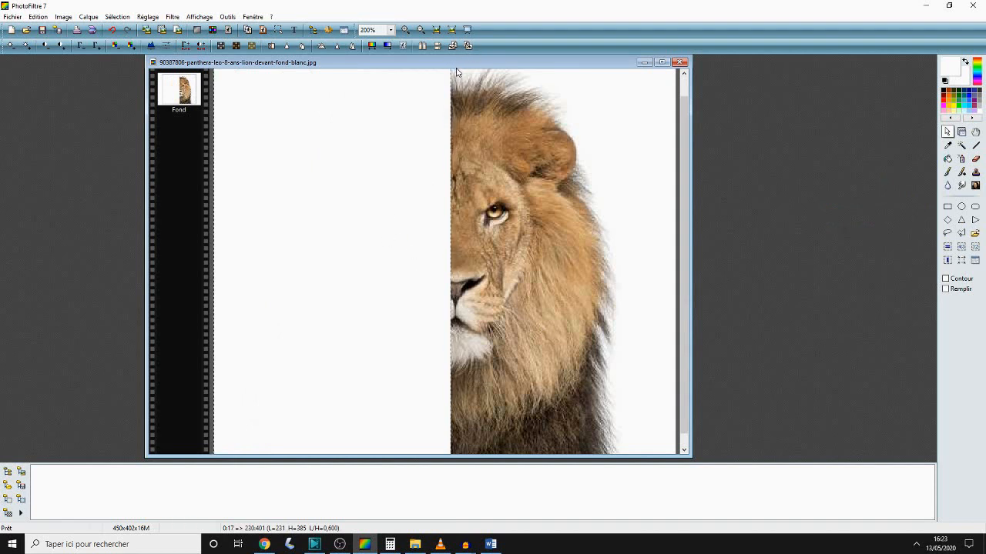
{"action": "left_click_drag", "start_coordinate": [456, 74], "coordinate": [162, 457]}
{"action": "key", "text": "Delete"}
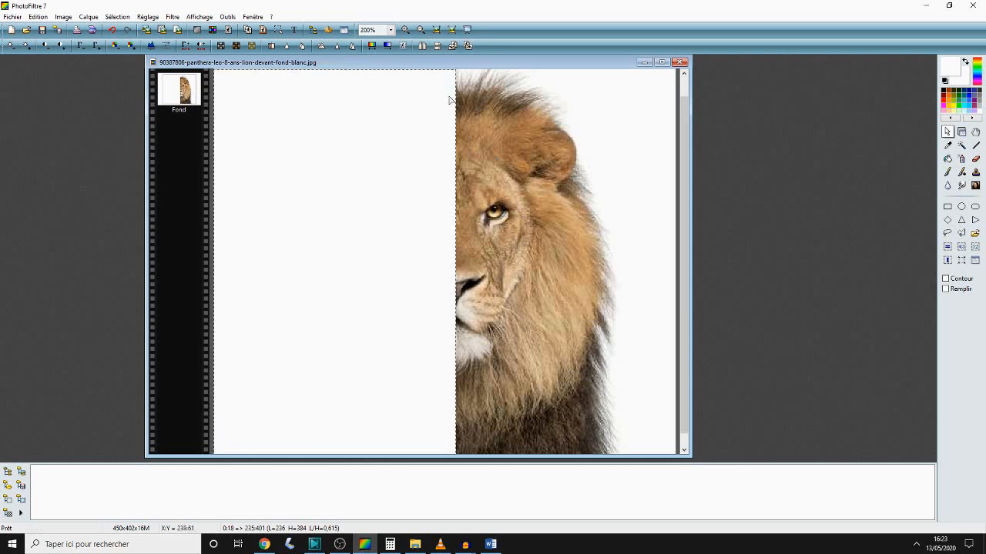
{"action": "left_click", "coordinate": [493, 125]}
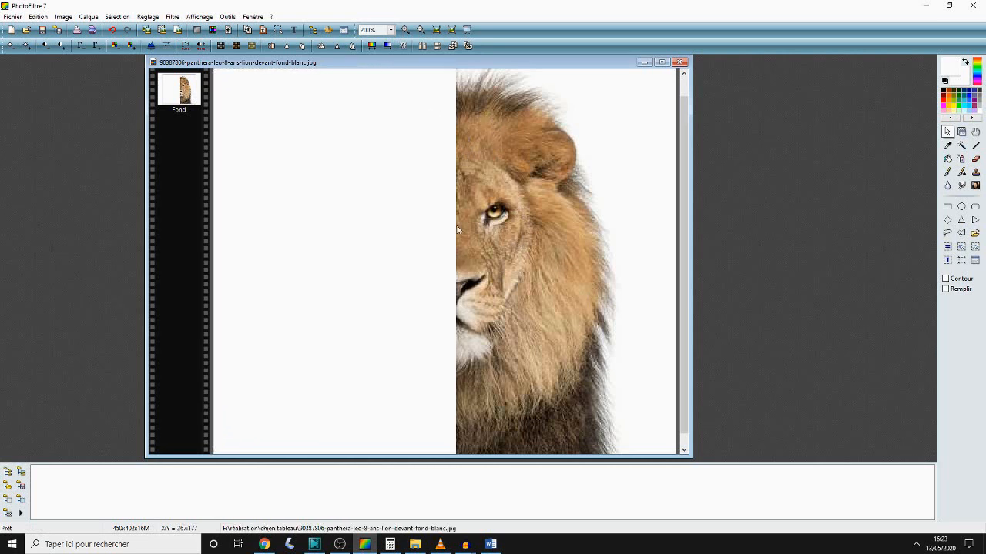
{"action": "left_click", "coordinate": [89, 17]}
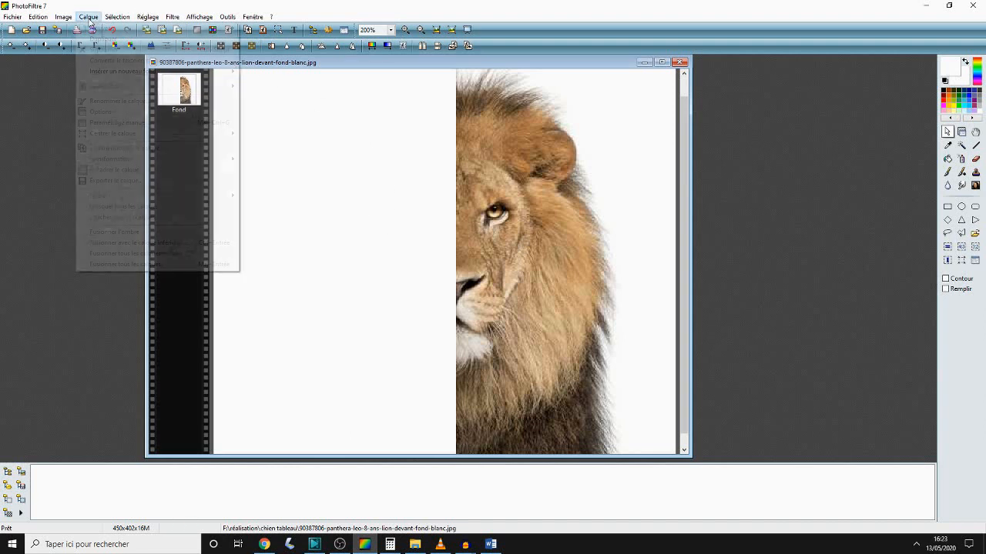
{"action": "left_click", "coordinate": [230, 29]}
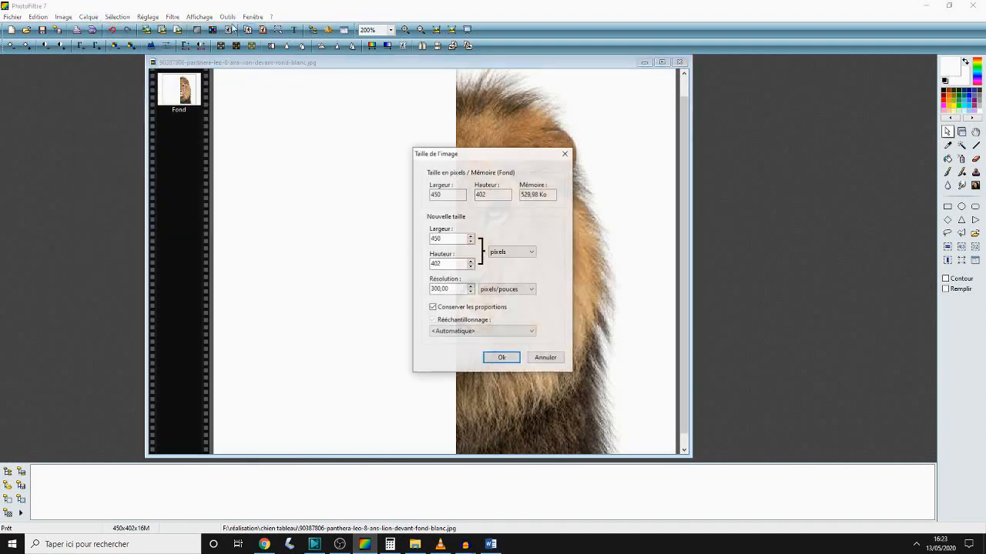
{"action": "left_click", "coordinate": [563, 152]}
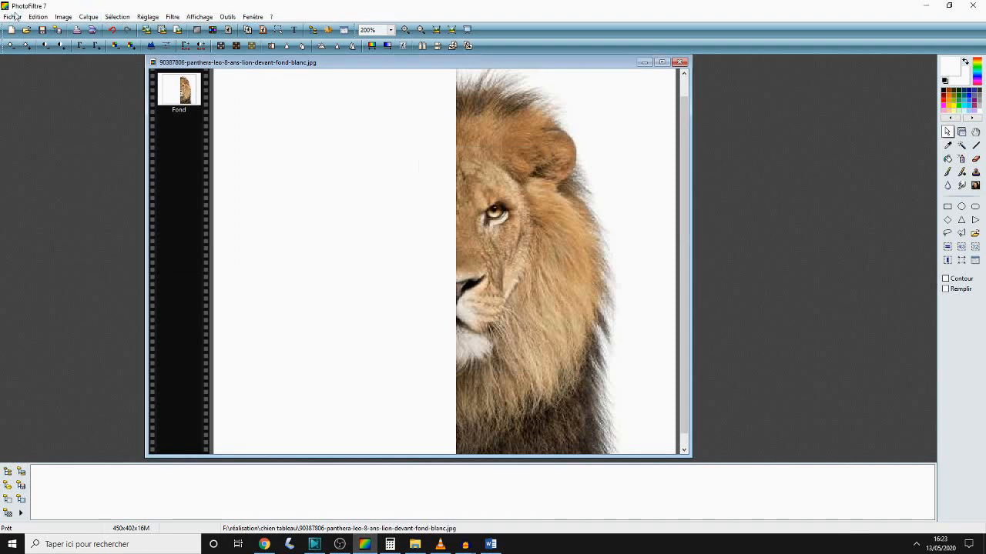
Add a new 450 × 402 px empty layer with automatic transparency above the lion photo.
{"action": "left_click", "coordinate": [89, 17]}
{"action": "mouse_move", "coordinate": [113, 32]}
{"action": "left_click", "coordinate": [250, 29]}
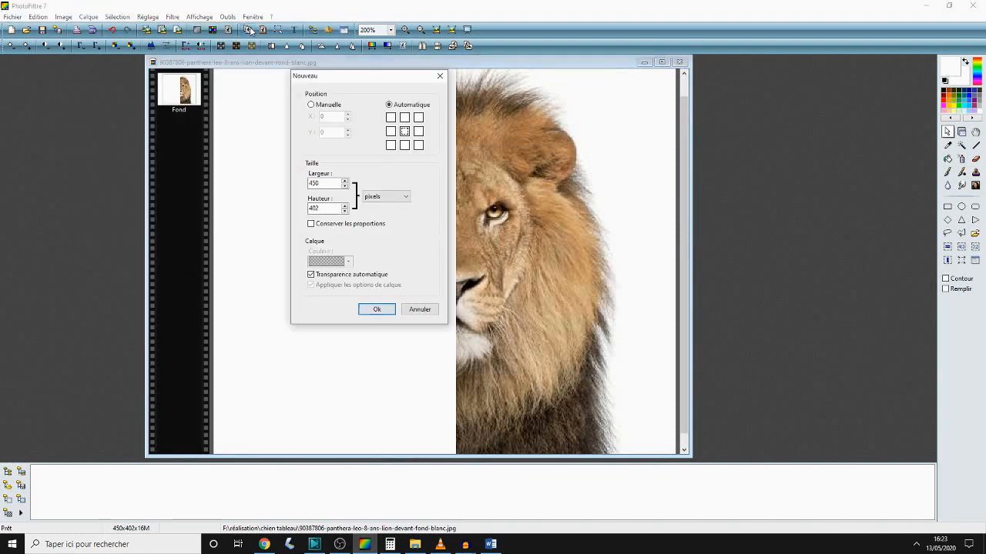
{"action": "left_click", "coordinate": [377, 309]}
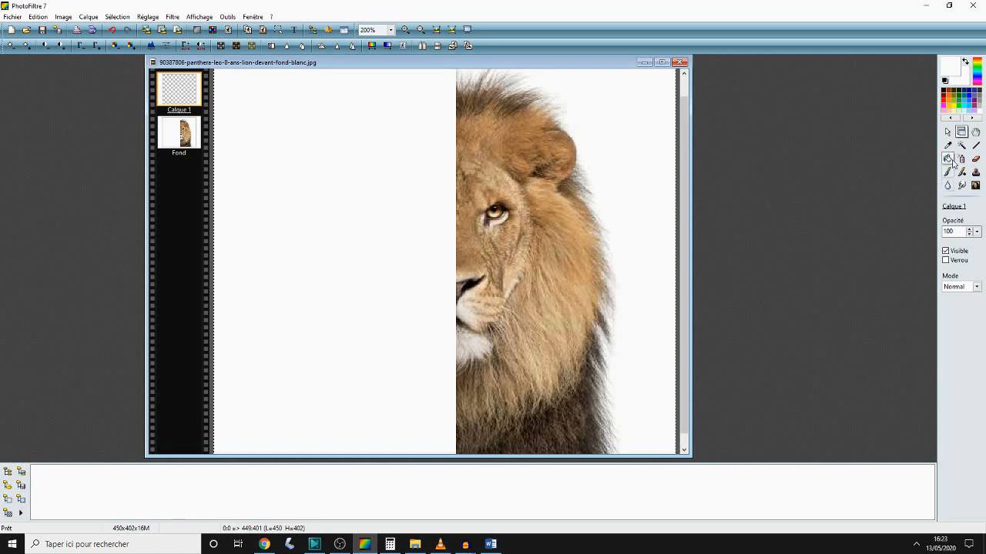
Set the drawing colour to black and trace the remaining half of the lion's head and mane with 3 px straight lines on Calque 1.
{"action": "left_click", "coordinate": [962, 135]}
{"action": "left_click", "coordinate": [956, 66]}
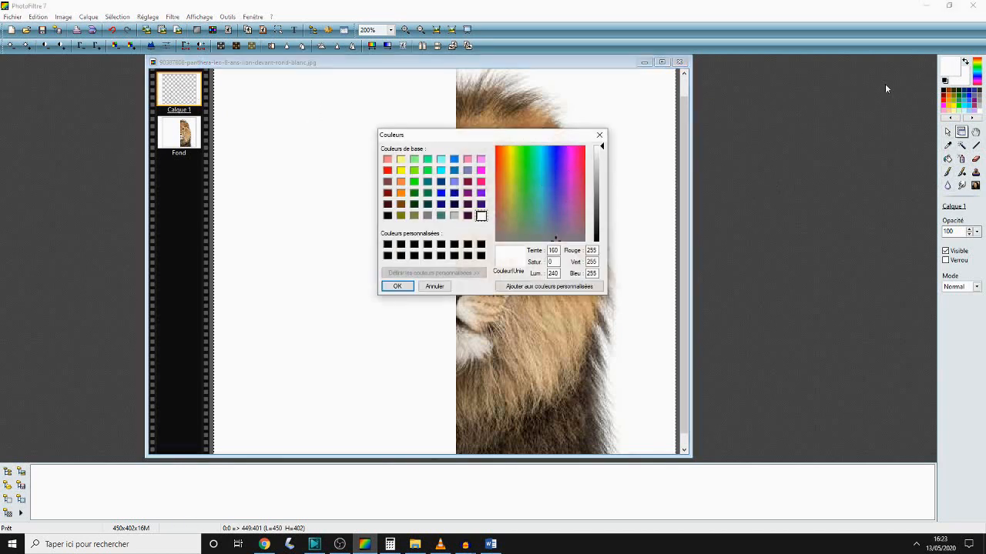
{"action": "left_click", "coordinate": [388, 245]}
{"action": "left_click", "coordinate": [398, 286]}
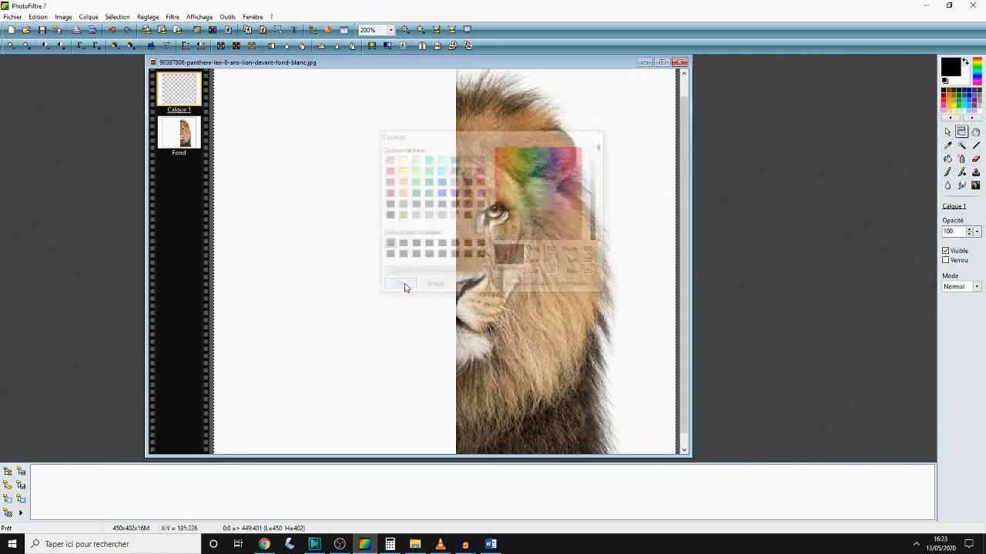
{"action": "left_click", "coordinate": [975, 145]}
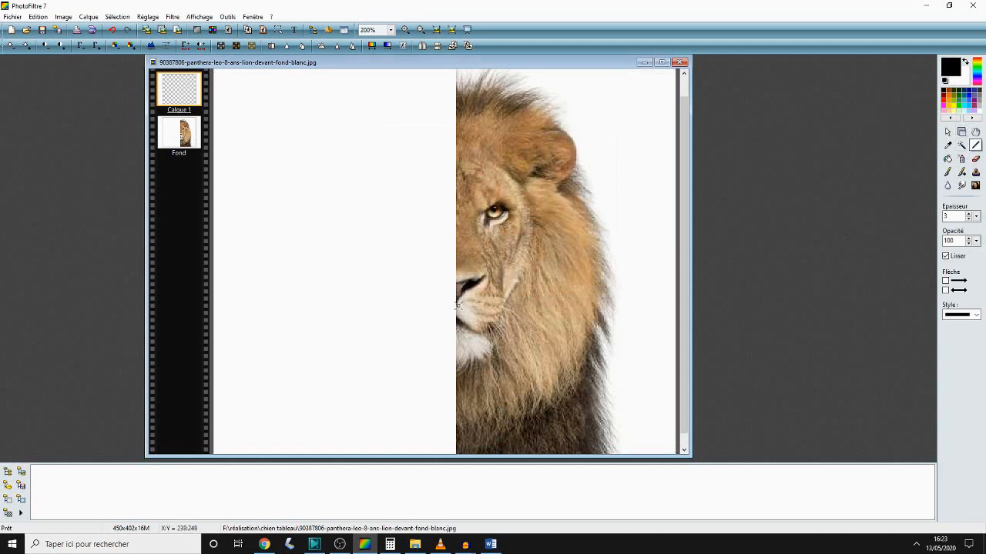
{"action": "mouse_move", "coordinate": [458, 305]}
{"action": "left_mouse_down"}
{"action": "mouse_move", "coordinate": [457, 319]}
{"action": "mouse_move", "coordinate": [489, 330]}
{"action": "left_mouse_up"}
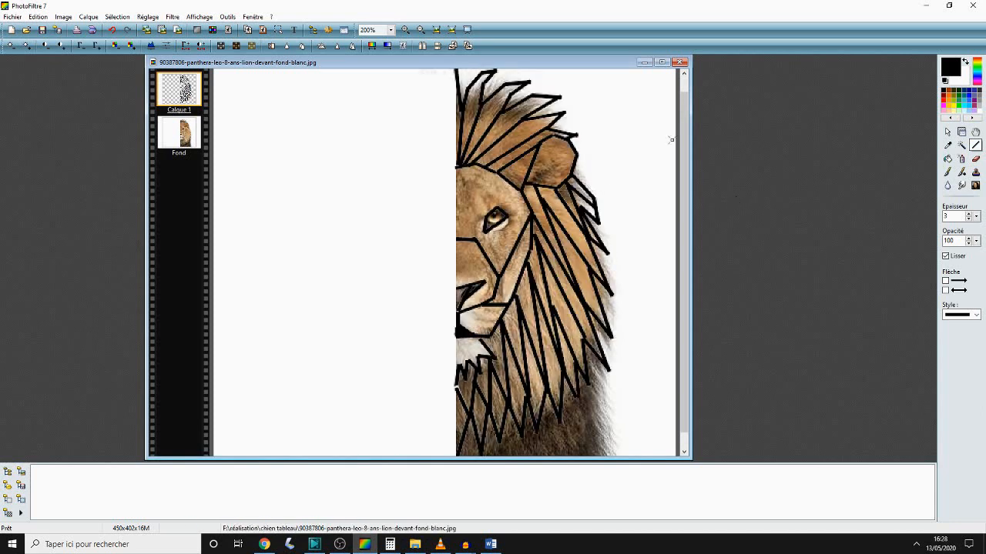
Select an area of about 450 × 390 px on the Fond layer, delete the lion photo inside it and clear the selection.
{"action": "left_click_drag", "start_coordinate": [592, 68], "coordinate": [659, 71]}
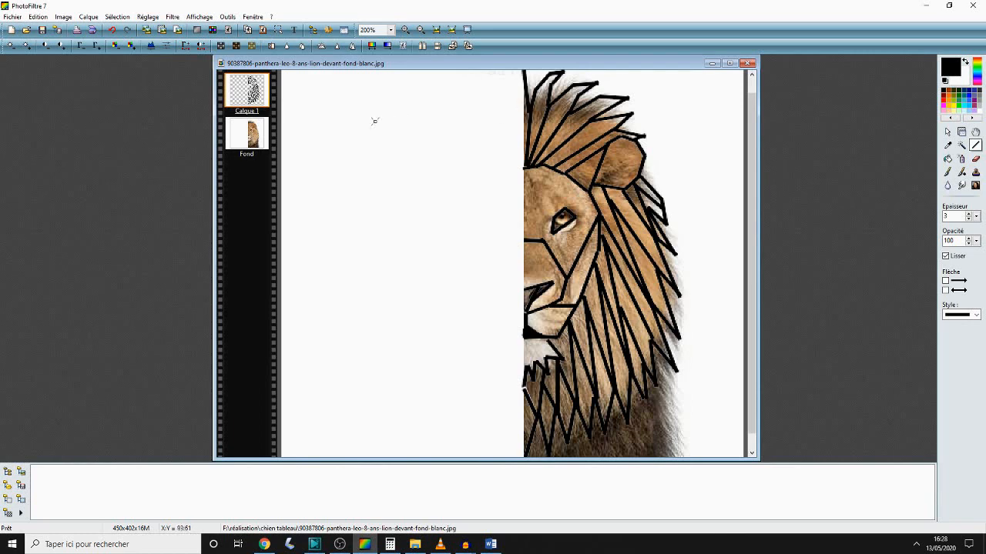
{"action": "left_click", "coordinate": [251, 136]}
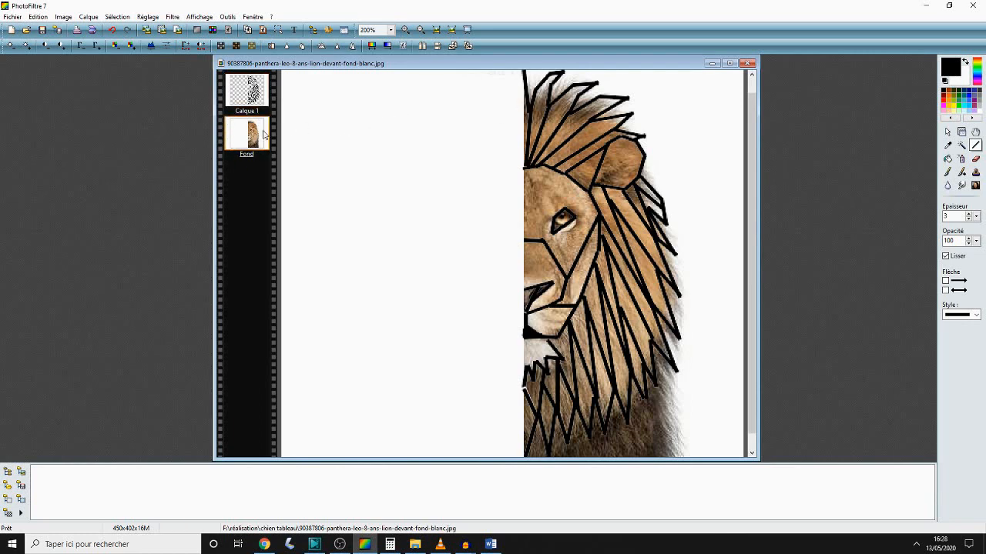
{"action": "left_click", "coordinate": [948, 132]}
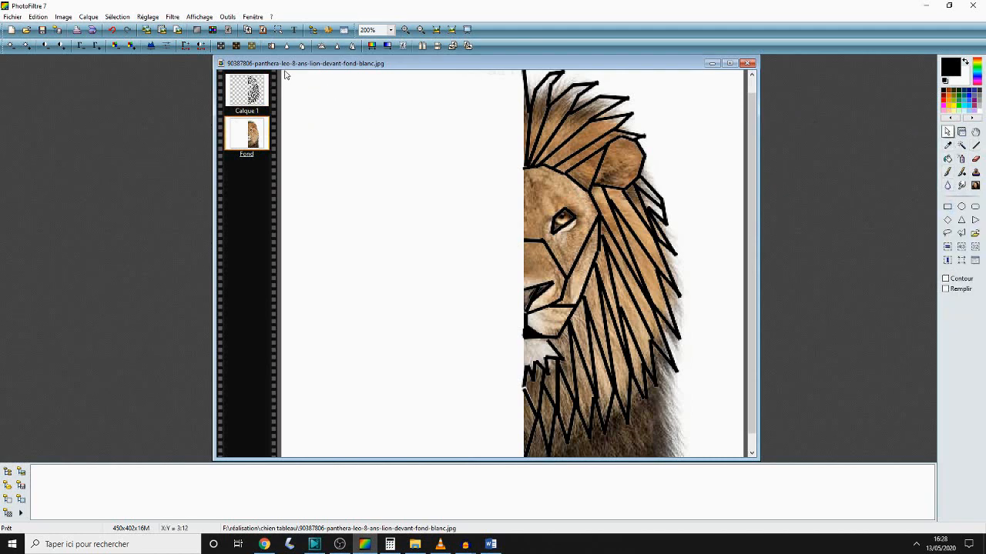
{"action": "mouse_move", "coordinate": [281, 73]}
{"action": "left_mouse_down"}
{"action": "mouse_move", "coordinate": [715, 467]}
{"action": "mouse_move", "coordinate": [759, 470]}
{"action": "left_mouse_up"}
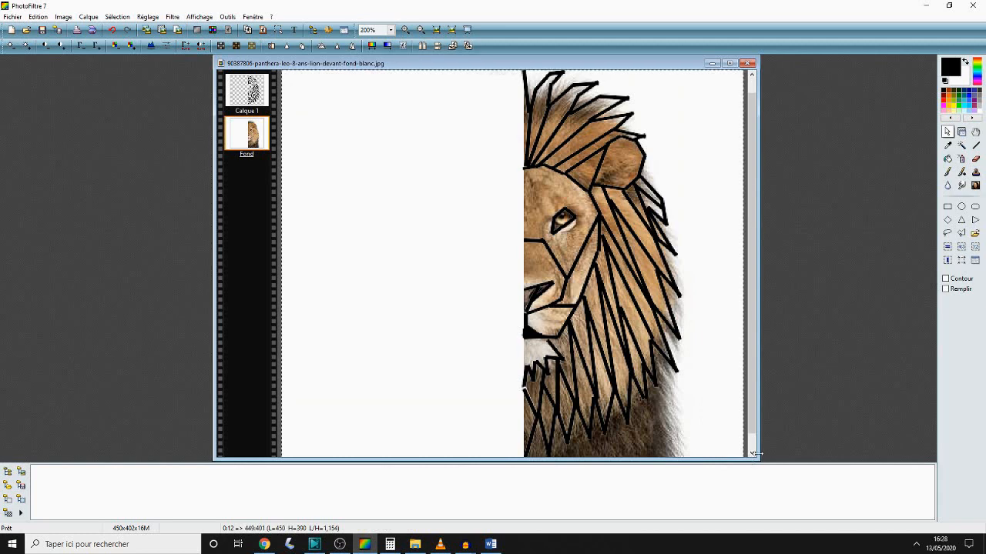
{"action": "key", "text": "Delete"}
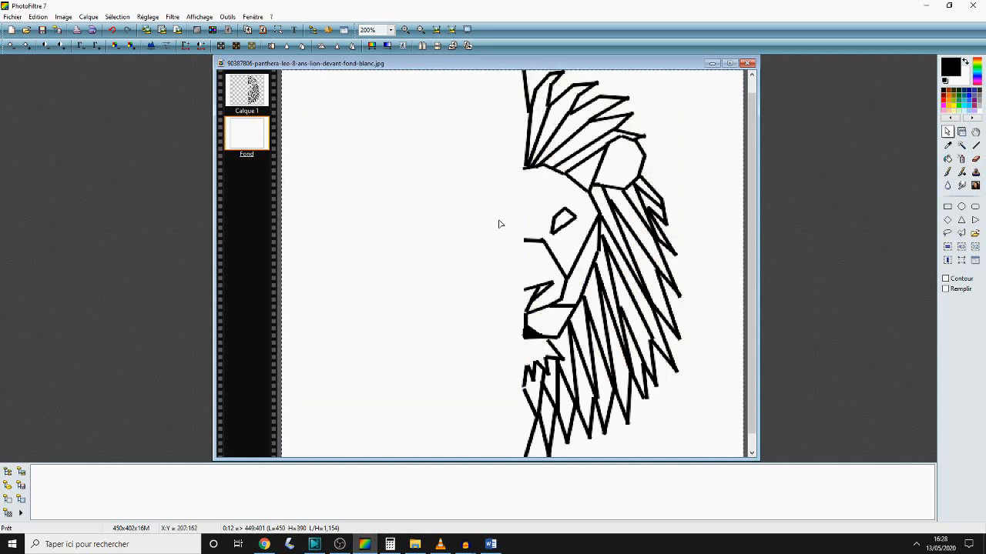
{"action": "left_click", "coordinate": [432, 125]}
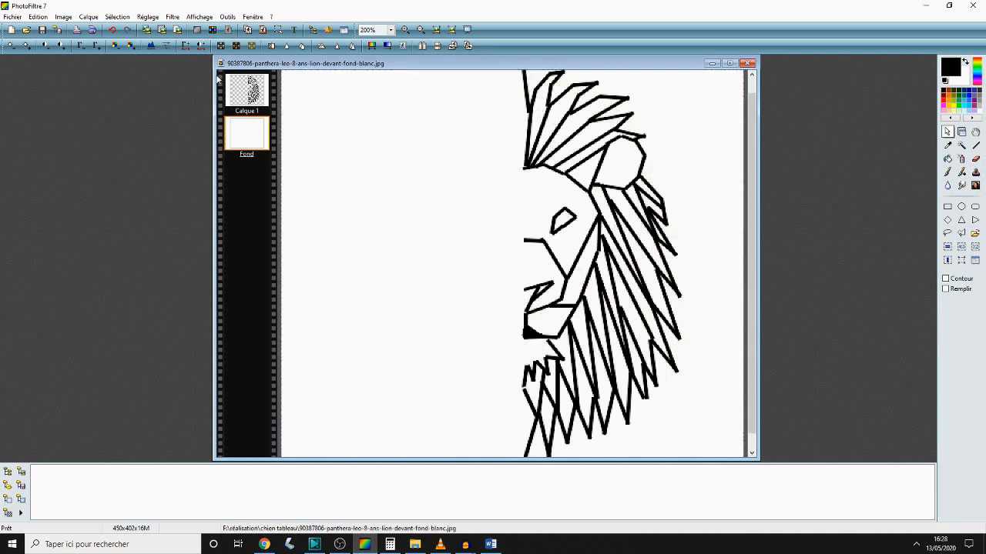
Select the half lion drawing on Calque 1 with a rectangle of about 191 × 383 px, then copy and paste it as a new layer.
{"action": "left_click", "coordinate": [243, 94]}
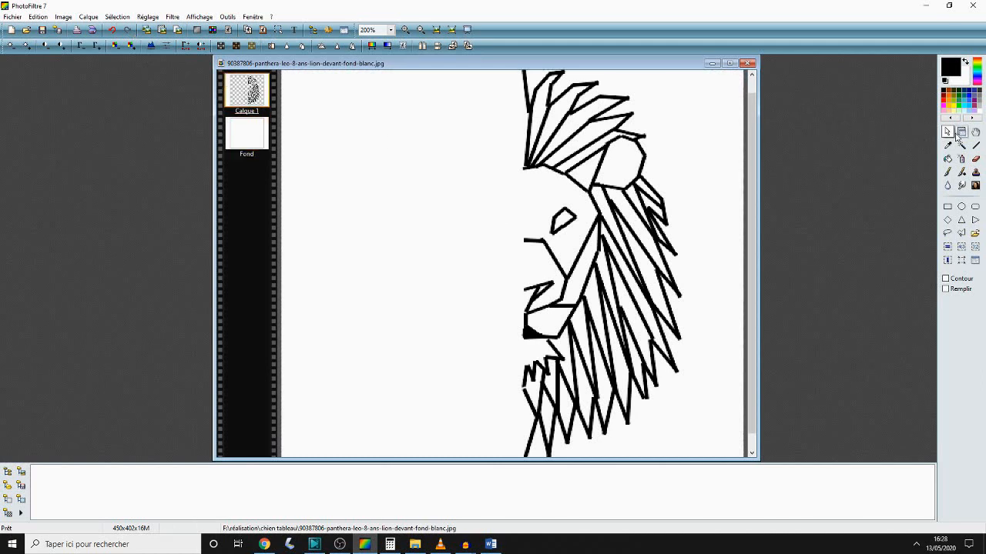
{"action": "left_click", "coordinate": [946, 207]}
{"action": "mouse_move", "coordinate": [523, 67]}
{"action": "left_mouse_down"}
{"action": "mouse_move", "coordinate": [533, 80]}
{"action": "mouse_move", "coordinate": [521, 118]}
{"action": "mouse_move", "coordinate": [514, 70]}
{"action": "mouse_move", "coordinate": [650, 377]}
{"action": "mouse_move", "coordinate": [670, 453]}
{"action": "mouse_move", "coordinate": [710, 467]}
{"action": "mouse_move", "coordinate": [704, 457]}
{"action": "left_mouse_up"}
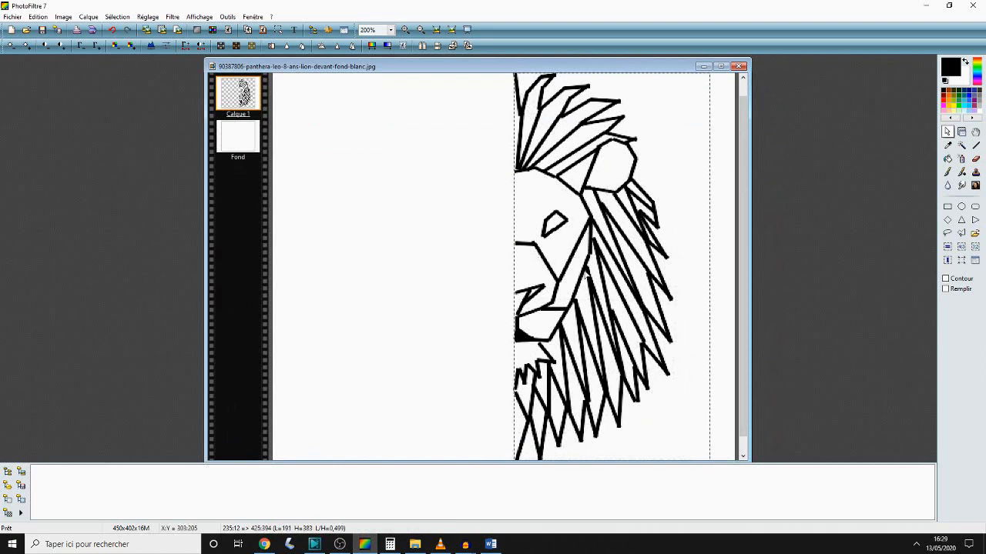
{"action": "right_click", "coordinate": [586, 273]}
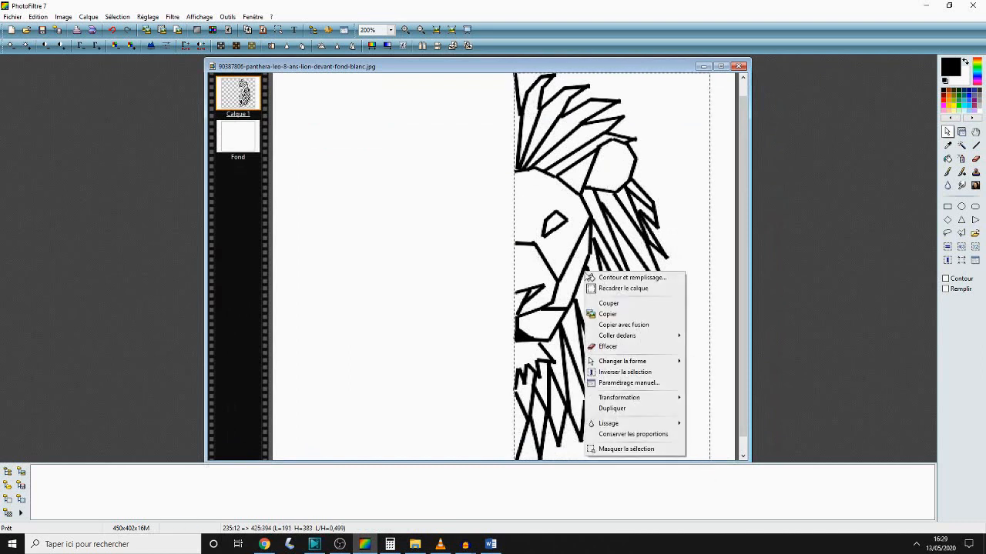
{"action": "left_click", "coordinate": [38, 16]}
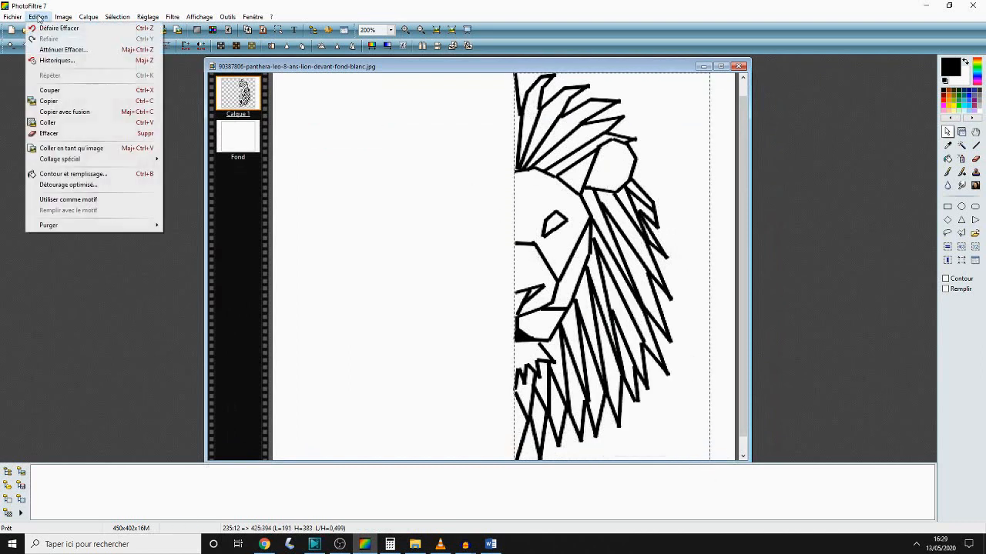
{"action": "left_click", "coordinate": [49, 100]}
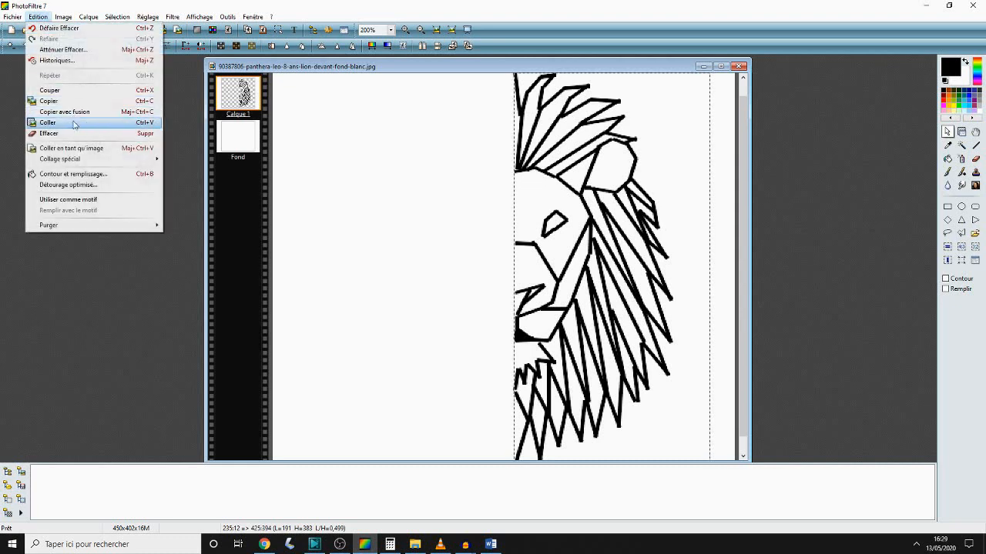
{"action": "left_click", "coordinate": [48, 122]}
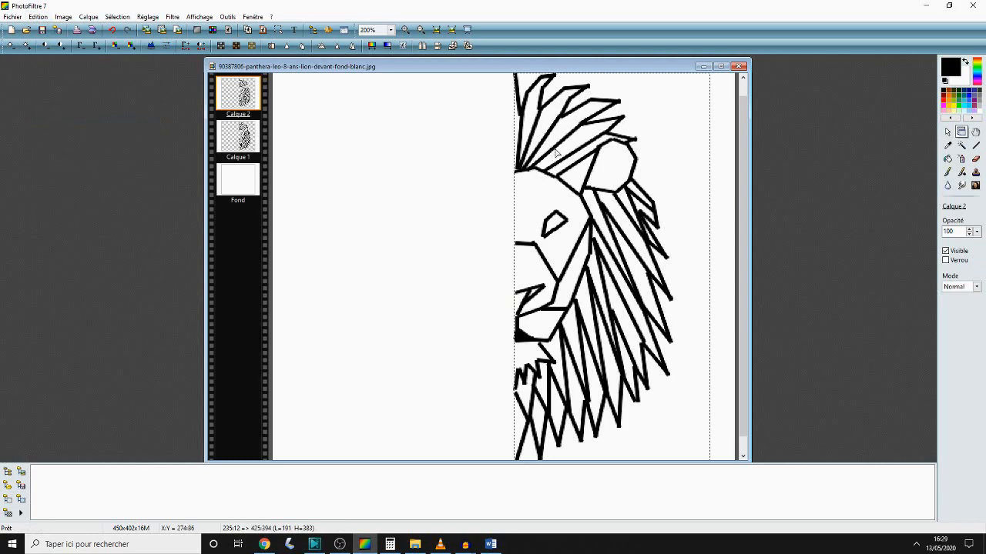
Flip the pasted half drawing horizontally and align it with the original half along the centre line to complete the lion's head.
{"action": "left_click_drag", "start_coordinate": [556, 151], "coordinate": [379, 148]}
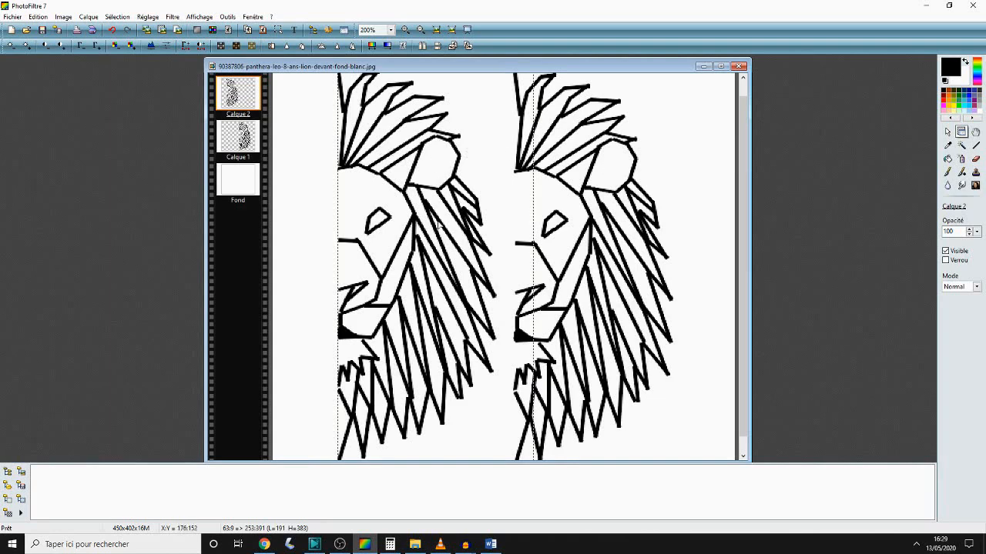
{"action": "left_click", "coordinate": [84, 18]}
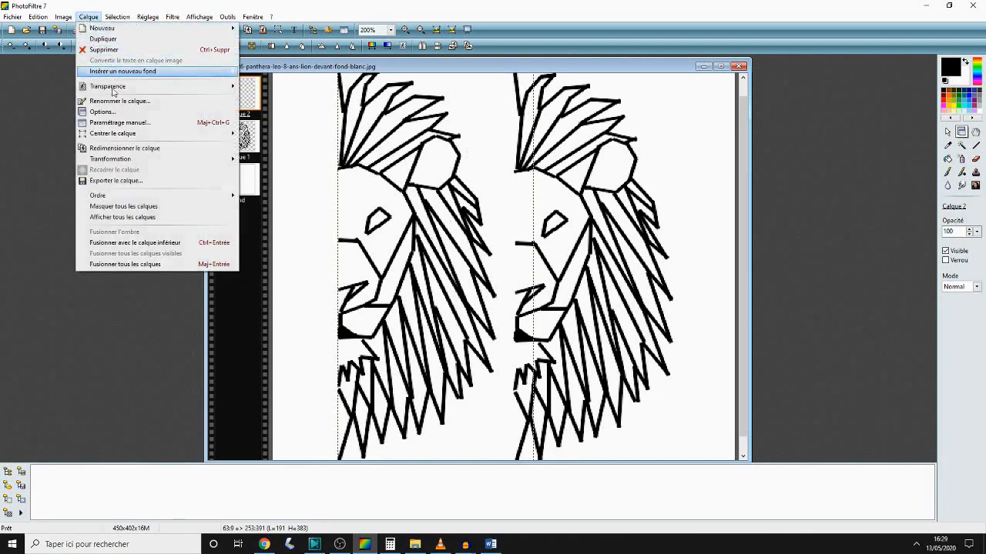
{"action": "mouse_move", "coordinate": [132, 159]}
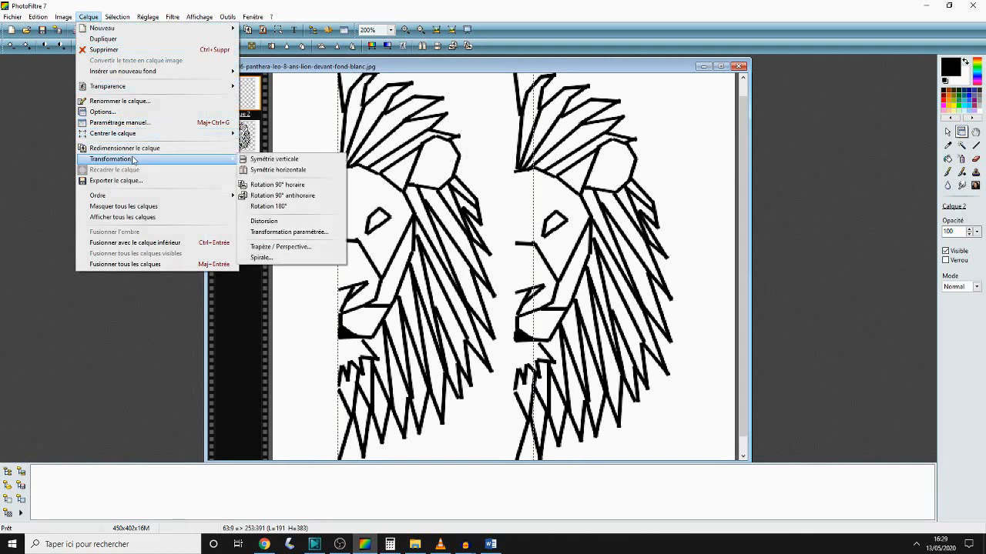
{"action": "left_click", "coordinate": [285, 171]}
{"action": "left_click_drag", "start_coordinate": [477, 169], "coordinate": [461, 170]}
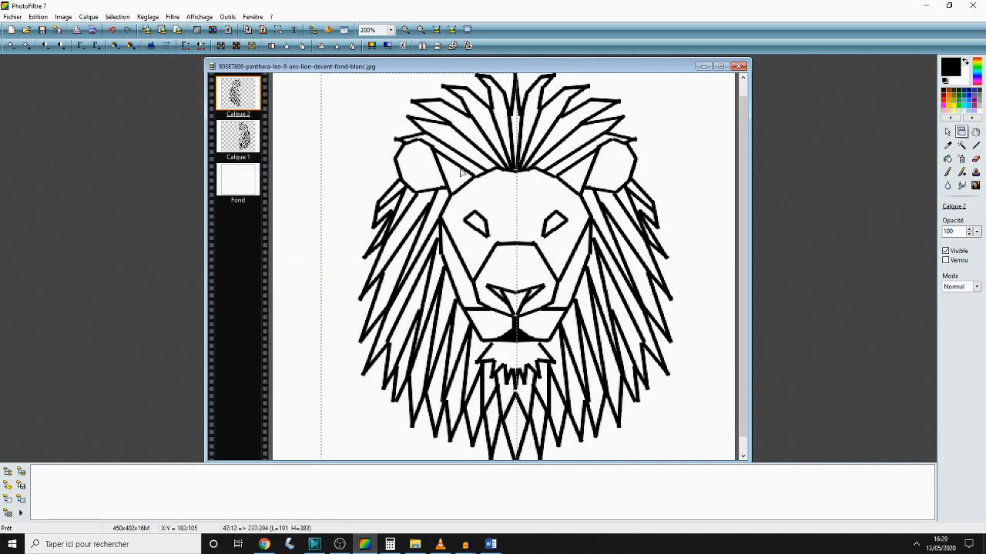
{"action": "left_click", "coordinate": [664, 158]}
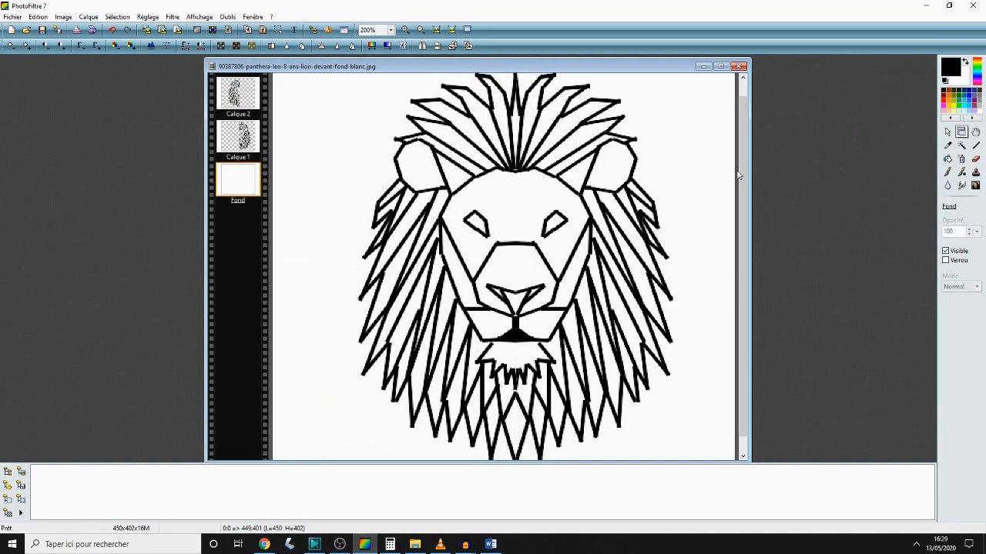
{"action": "left_click_drag", "start_coordinate": [642, 67], "coordinate": [772, 66]}
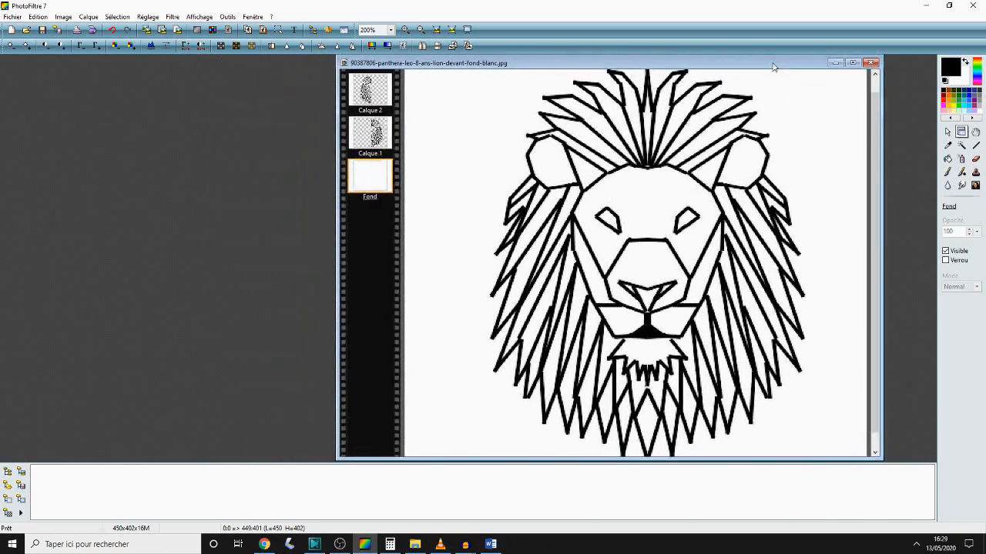